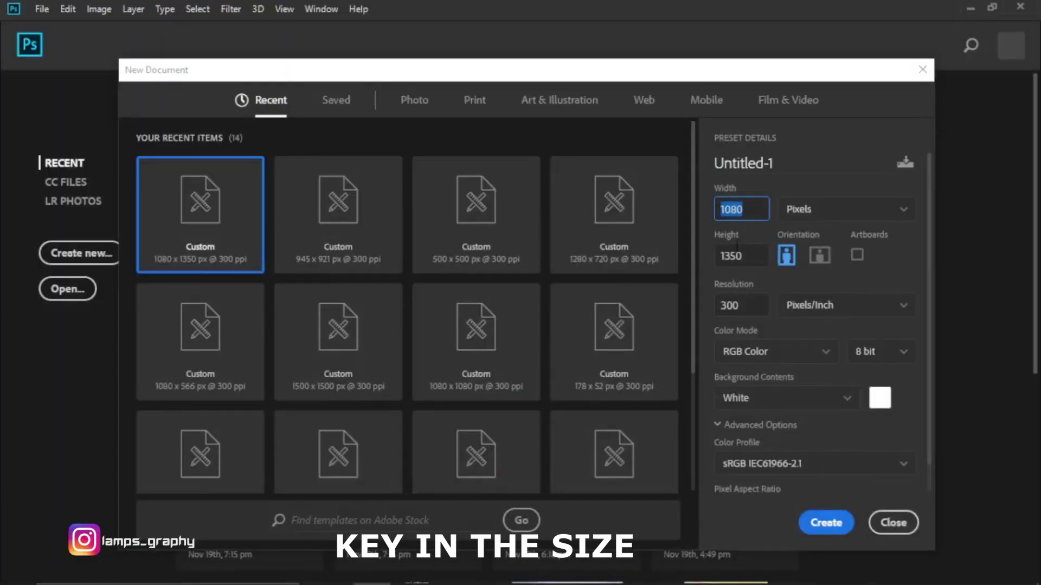
# - Create a white 1080 × 1350 px, 300 ppi document and zoom the canvas to about 43%
pyautogui.click(753, 306)
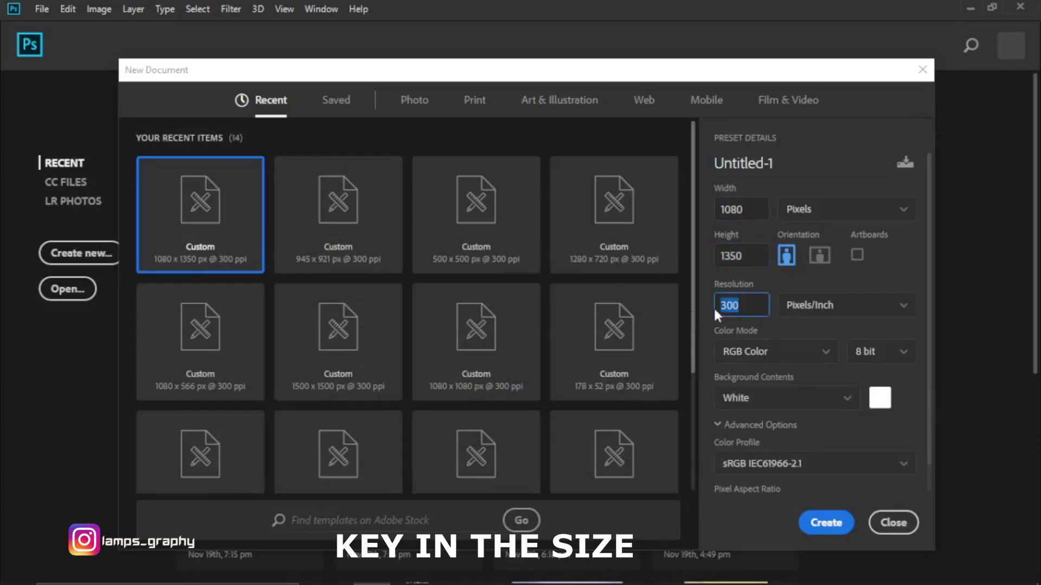
pyautogui.click(827, 523)
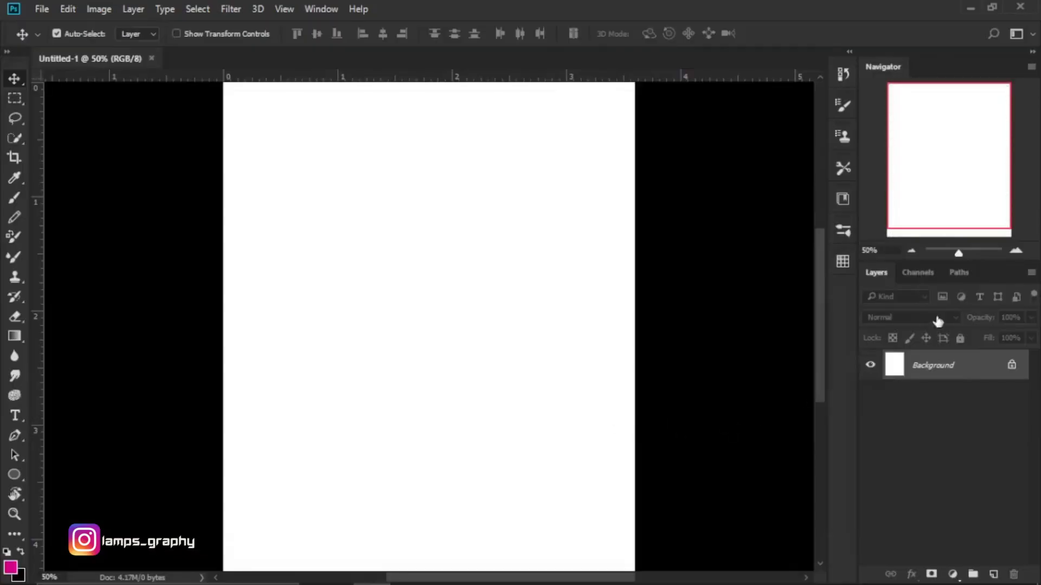
pyautogui.click(955, 253)
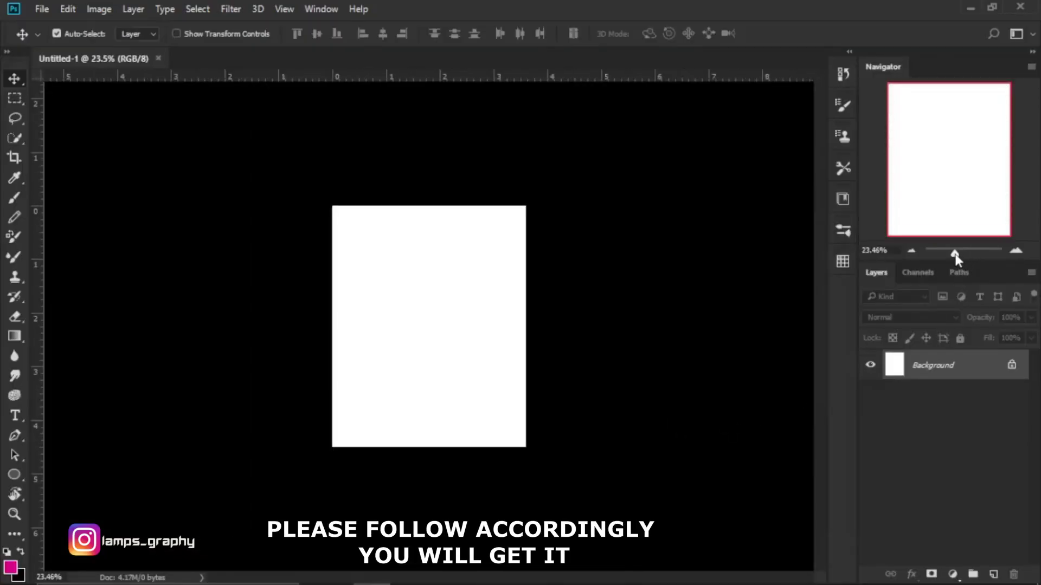
pyautogui.moveTo(955, 255); pyautogui.dragTo(959, 259)
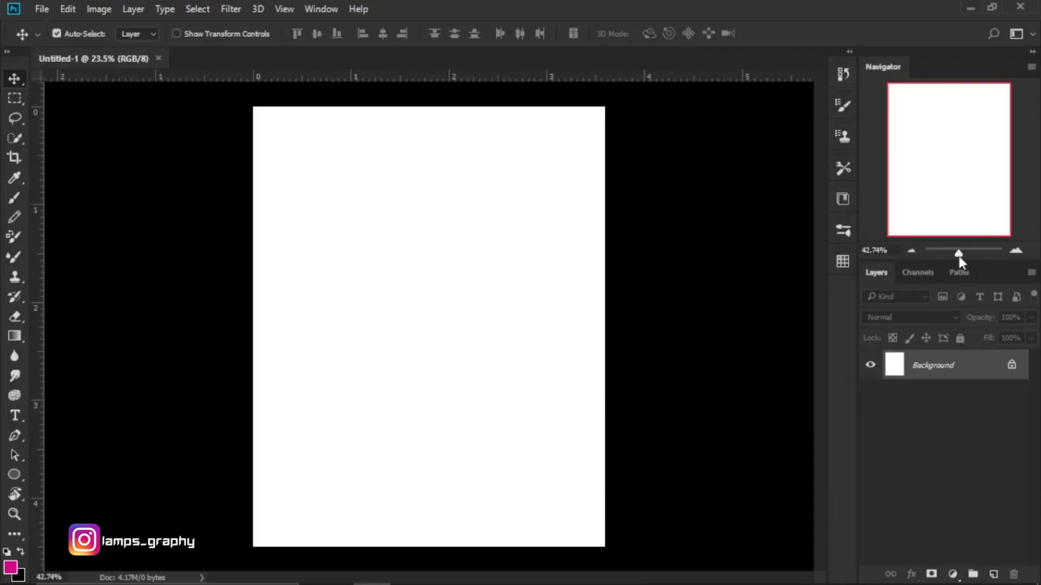
# - Place the water splash image into the document and convert its layer to a smart object
pyautogui.moveTo(337, 583)
pyautogui.click(337, 574)
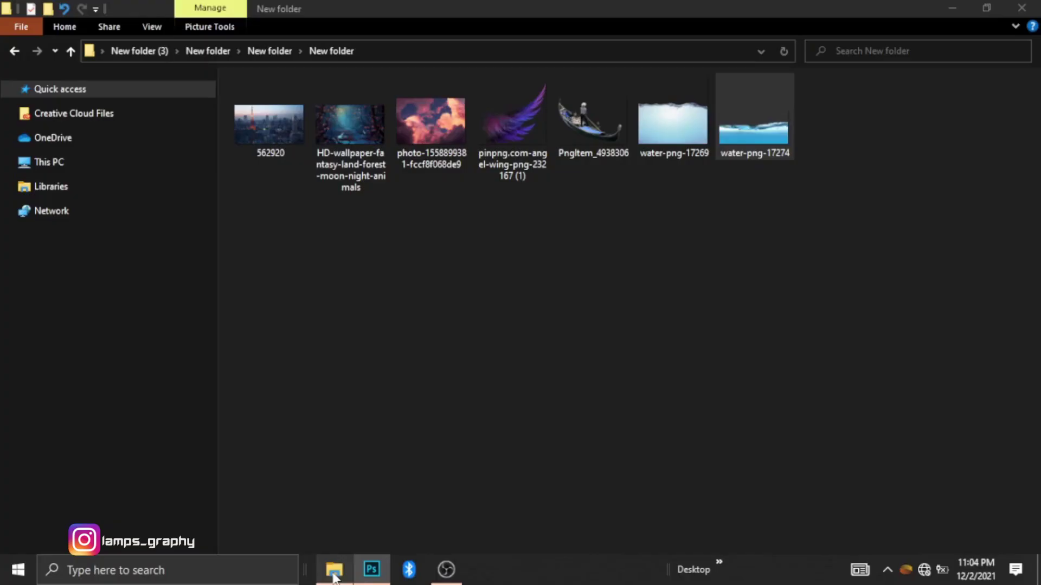
pyautogui.moveTo(742, 156)
pyautogui.mouseDown()
pyautogui.moveTo(370, 579)
pyautogui.moveTo(396, 458)
pyautogui.mouseUp()
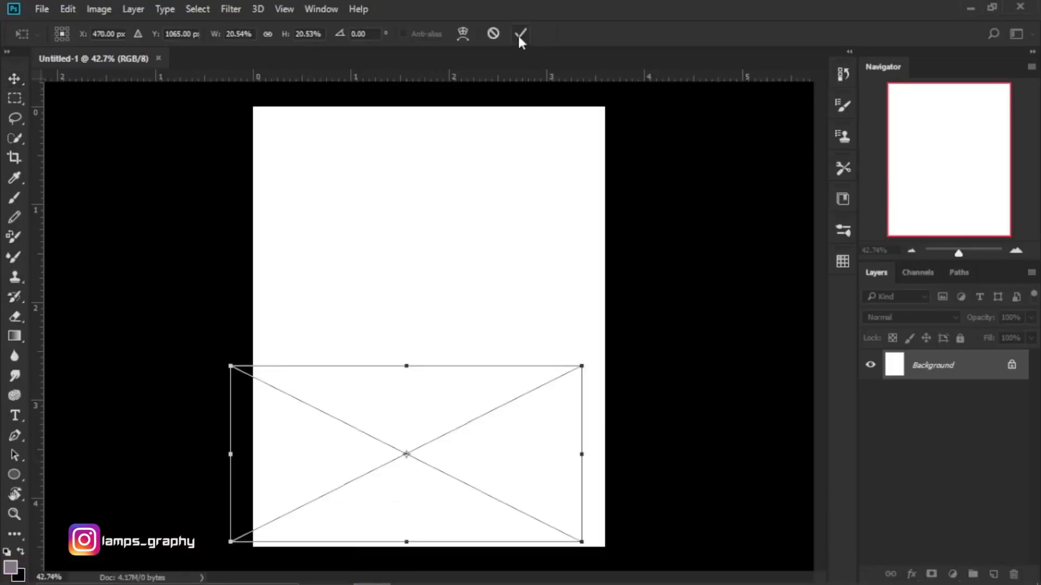
pyautogui.press('Return')
pyautogui.rightClick(926, 365)
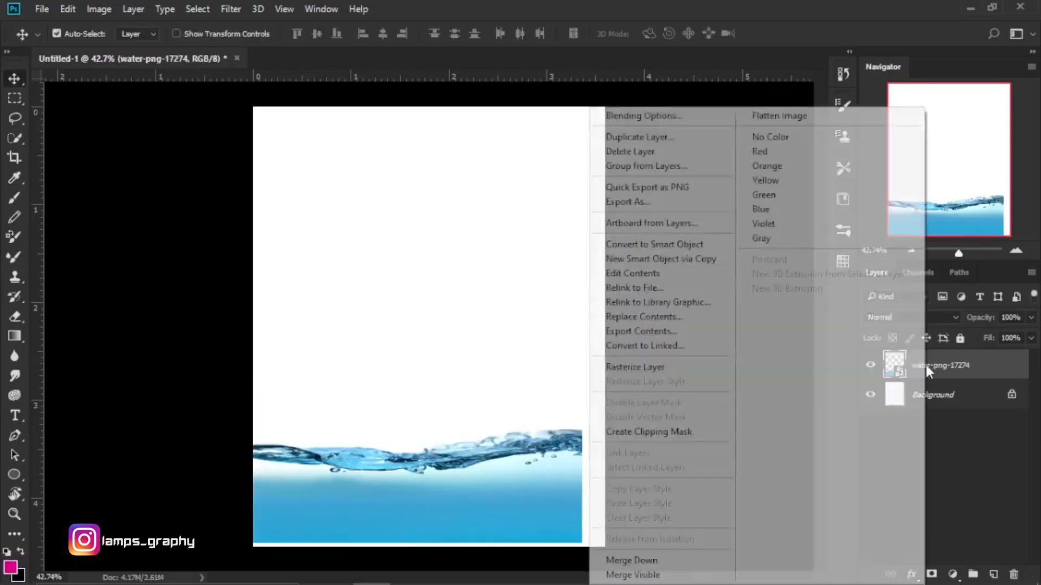
pyautogui.click(640, 245)
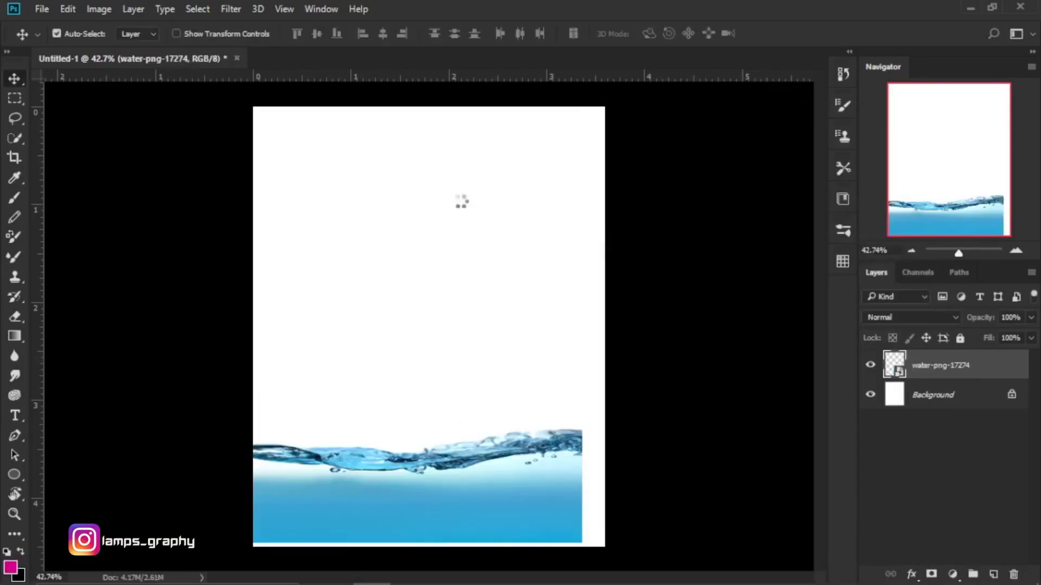
# - Free-transform the water image to about 232% wide, centered across the lower canvas
pyautogui.click(76, 7)
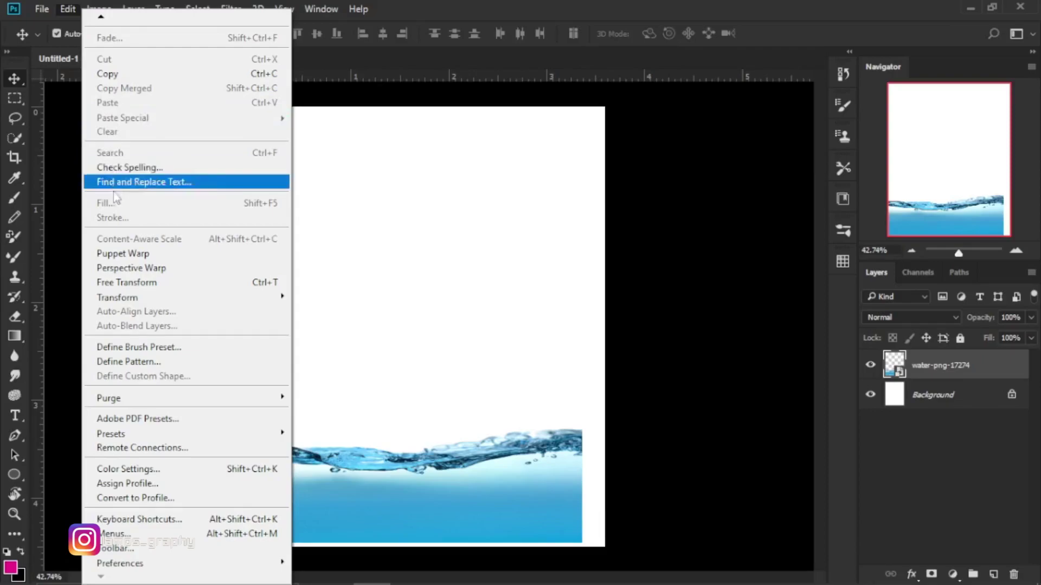
pyautogui.click(128, 282)
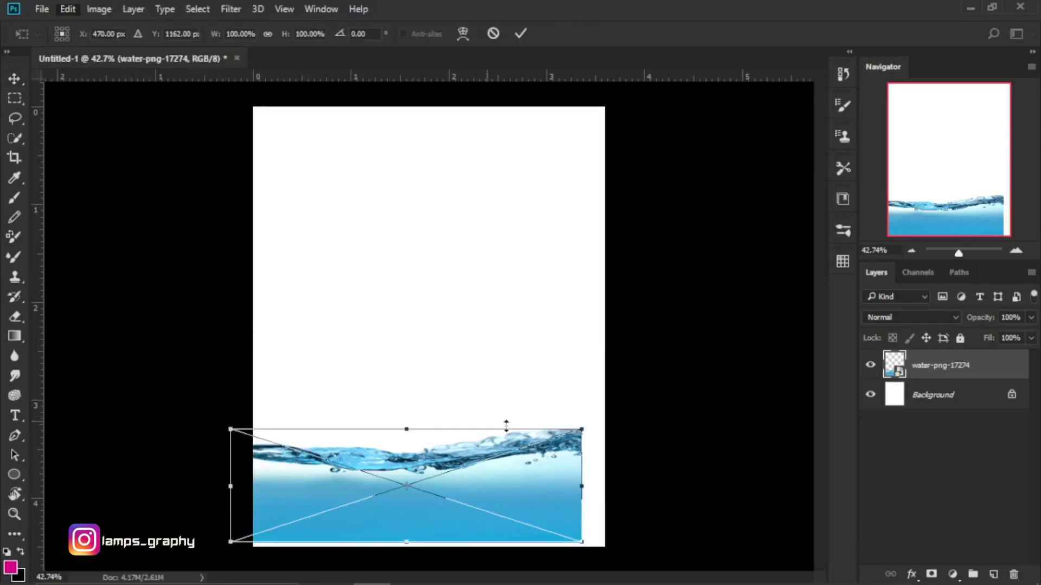
pyautogui.moveTo(587, 432); pyautogui.dragTo(754, 162)
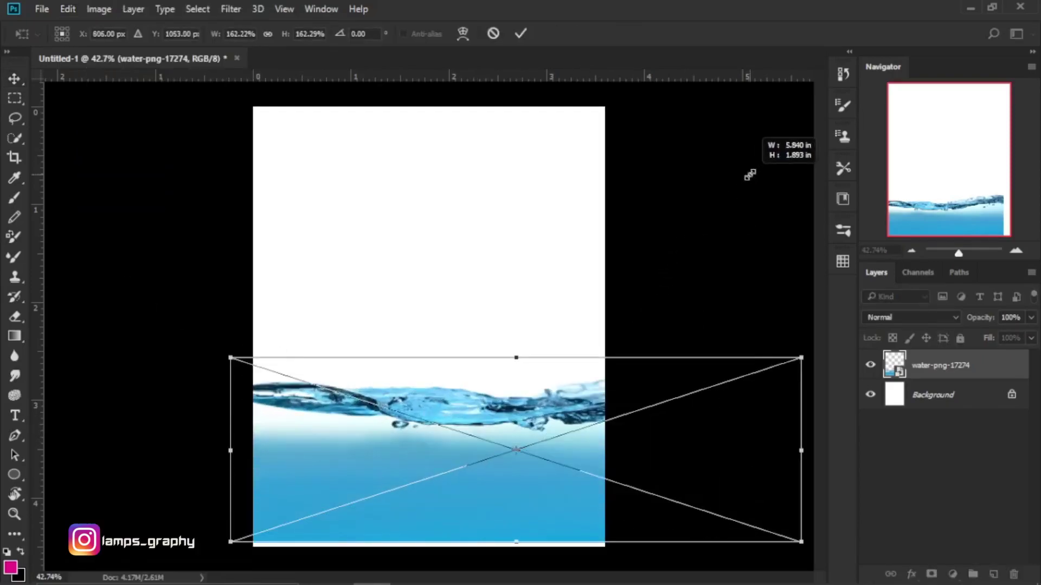
pyautogui.moveTo(594, 410); pyautogui.dragTo(492, 379)
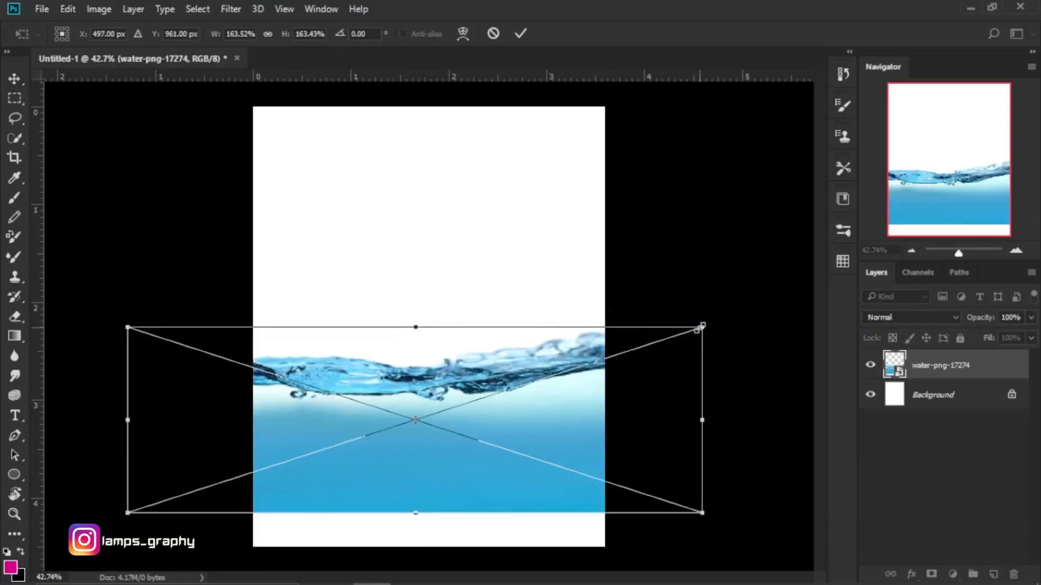
pyautogui.moveTo(703, 326); pyautogui.dragTo(799, 269)
pyautogui.moveTo(584, 415); pyautogui.dragTo(584, 424)
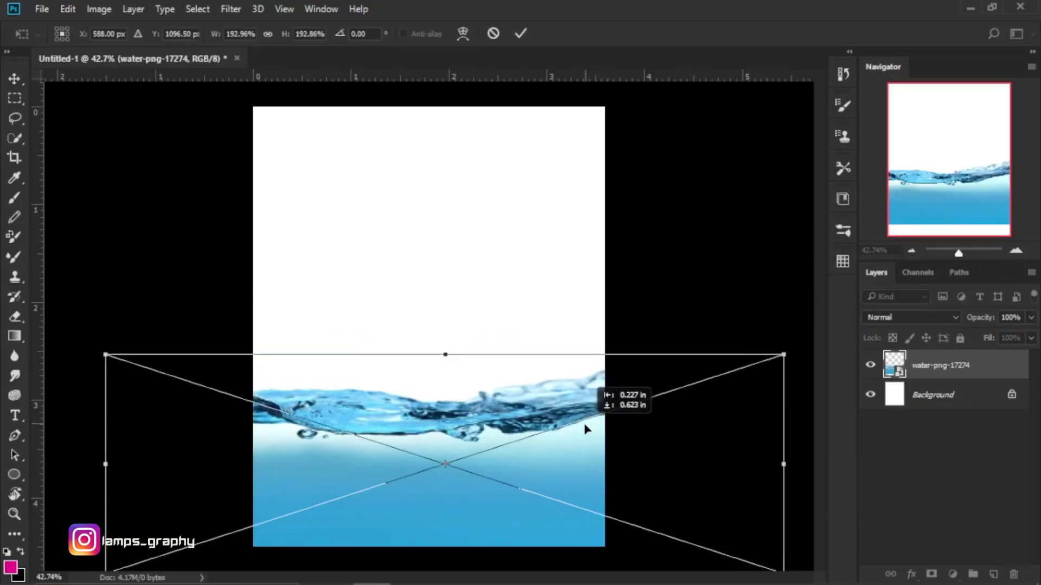
pyautogui.moveTo(104, 356); pyautogui.dragTo(3, 216)
pyautogui.moveTo(324, 373); pyautogui.dragTo(395, 365)
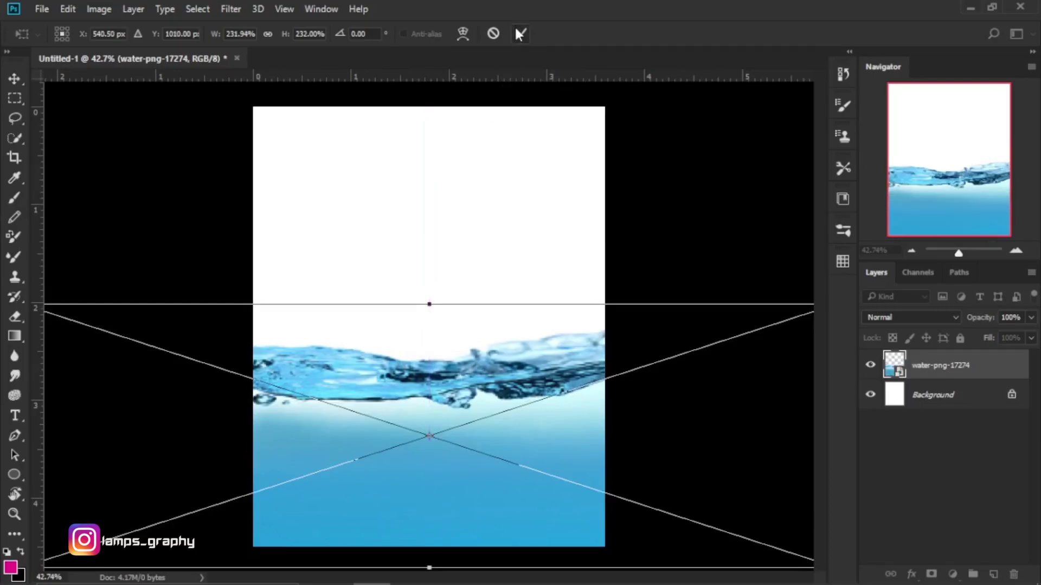
pyautogui.click(519, 34)
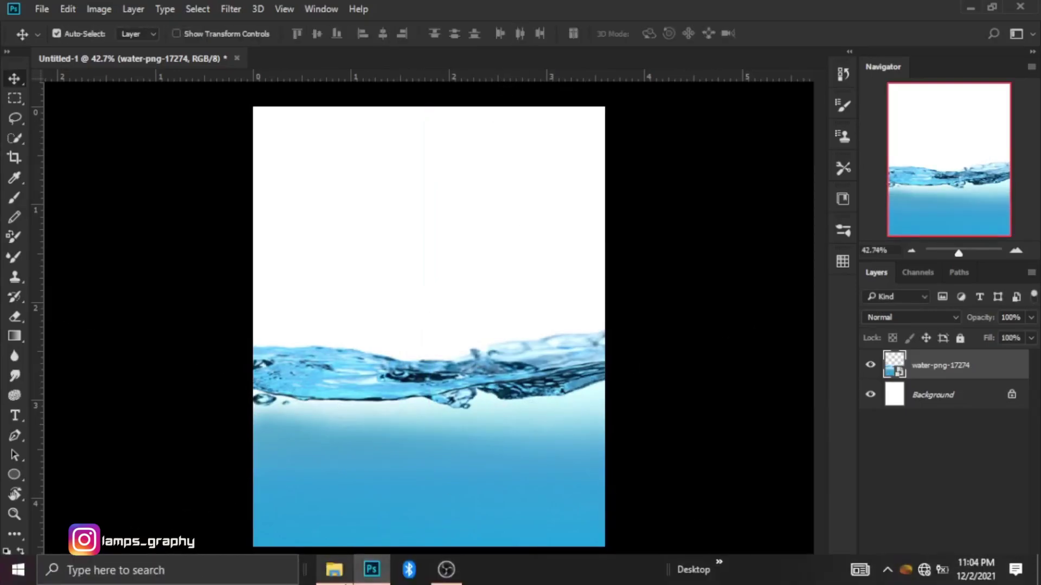
pyautogui.click(334, 569)
# - Place the pink cloud photo and convert its layer to a smart object
pyautogui.moveTo(439, 146)
pyautogui.mouseDown()
pyautogui.moveTo(399, 575)
pyautogui.moveTo(404, 255)
pyautogui.mouseUp()
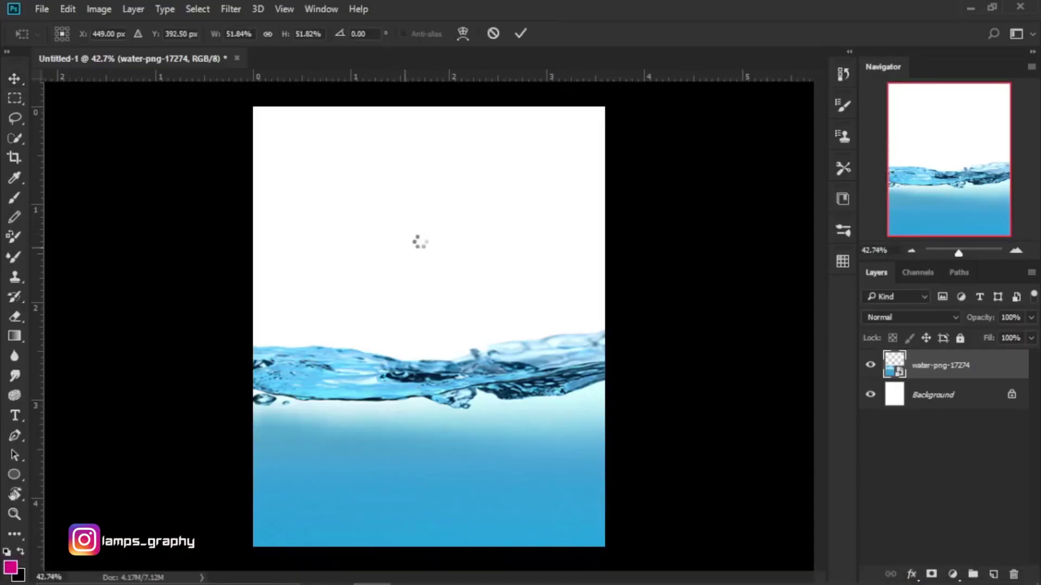
pyautogui.click(521, 32)
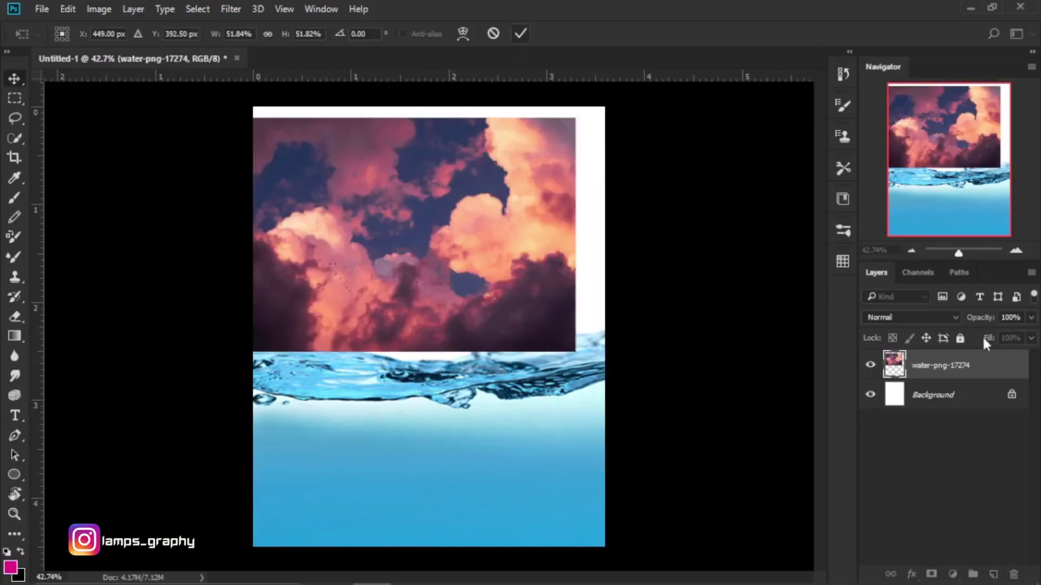
pyautogui.rightClick(951, 365)
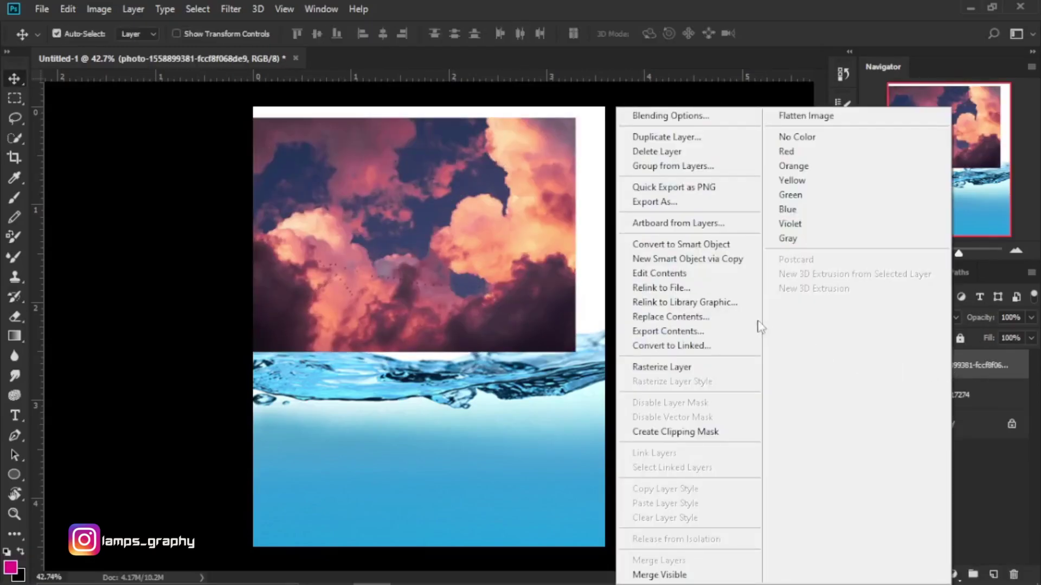
pyautogui.click(681, 245)
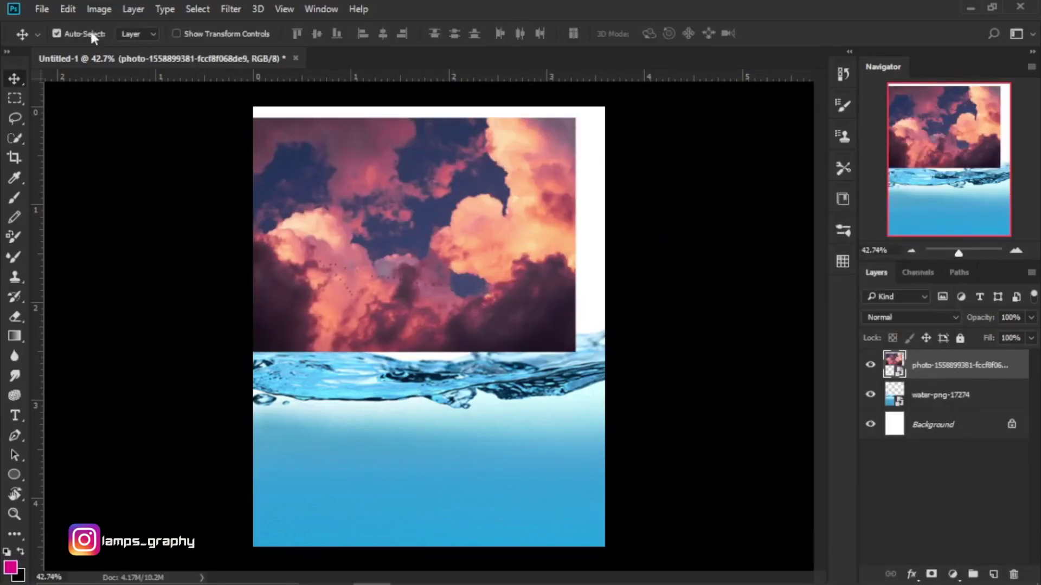
# - Scale the clouds to about 128% to cover the canvas top, then move them beneath the water layer
pyautogui.click(69, 8)
pyautogui.click(142, 282)
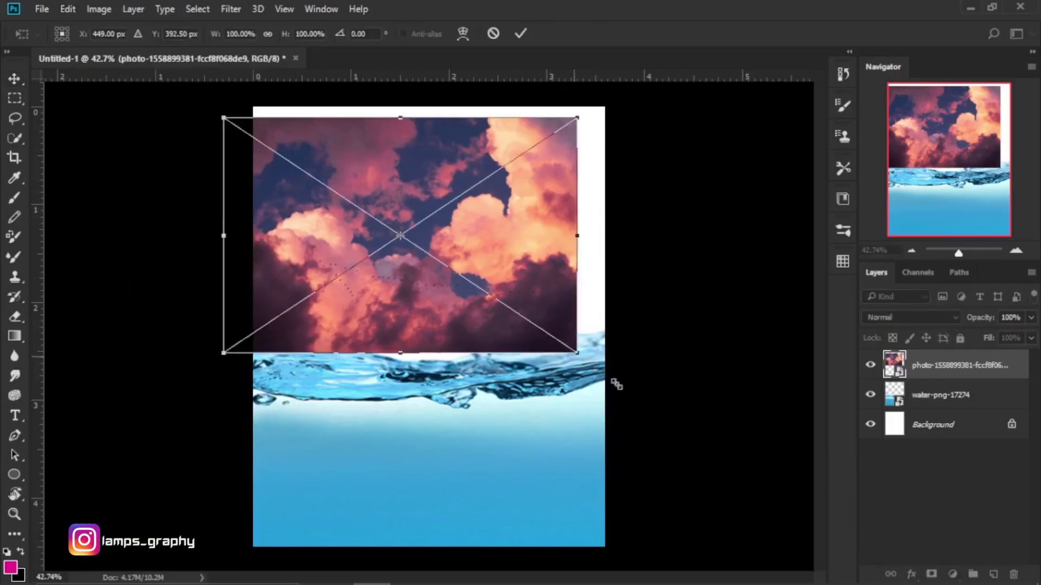
pyautogui.moveTo(575, 352); pyautogui.dragTo(674, 417)
pyautogui.moveTo(603, 313); pyautogui.dragTo(595, 290)
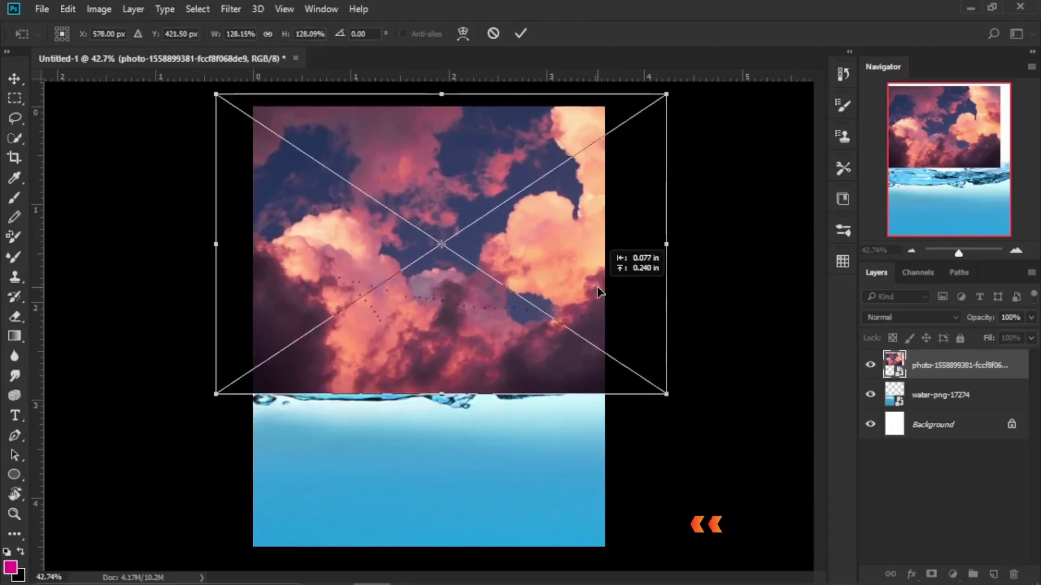
pyautogui.click(519, 37)
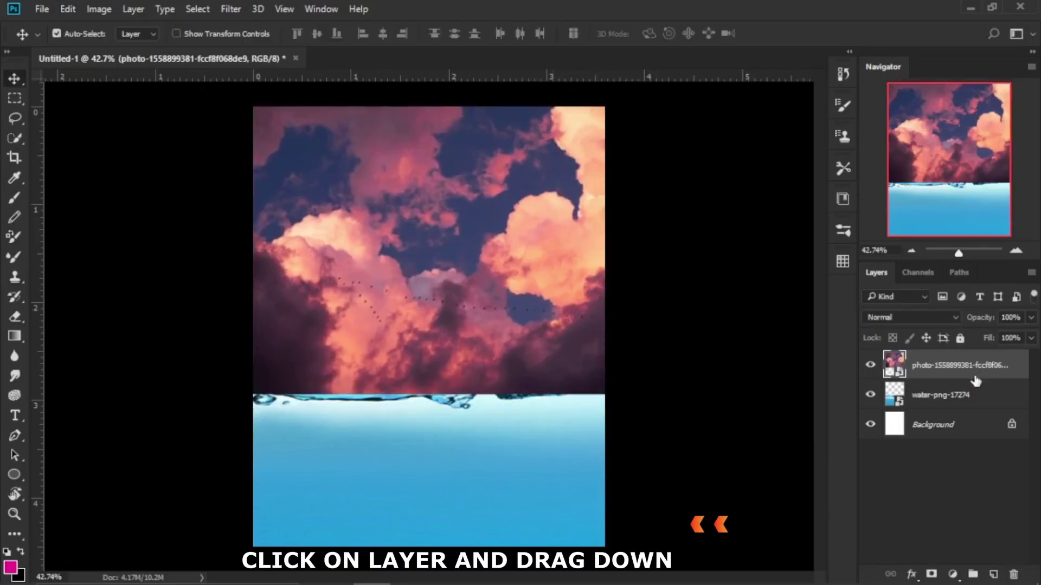
pyautogui.moveTo(957, 365); pyautogui.dragTo(967, 409)
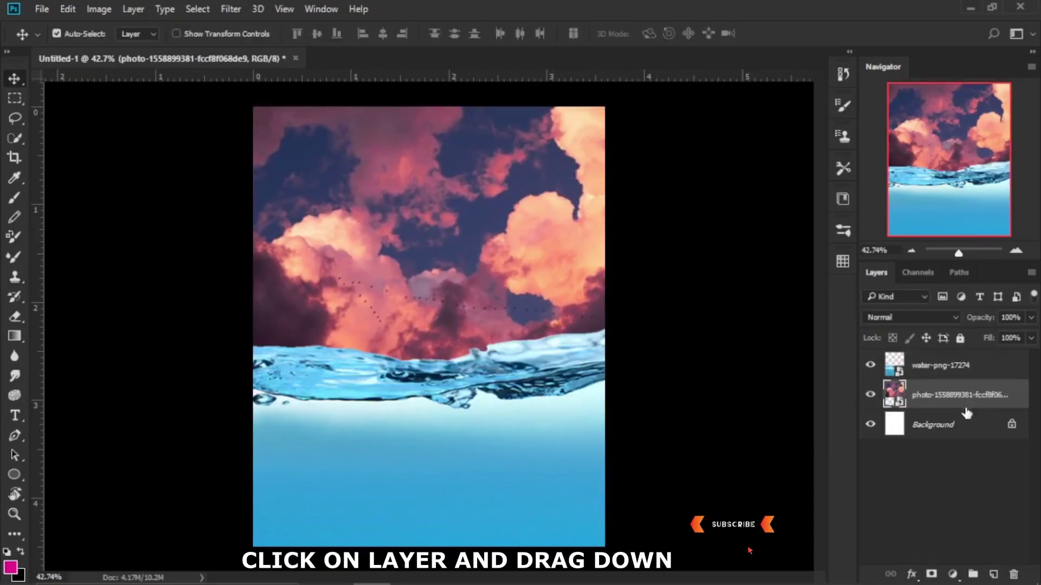
pyautogui.click(944, 365)
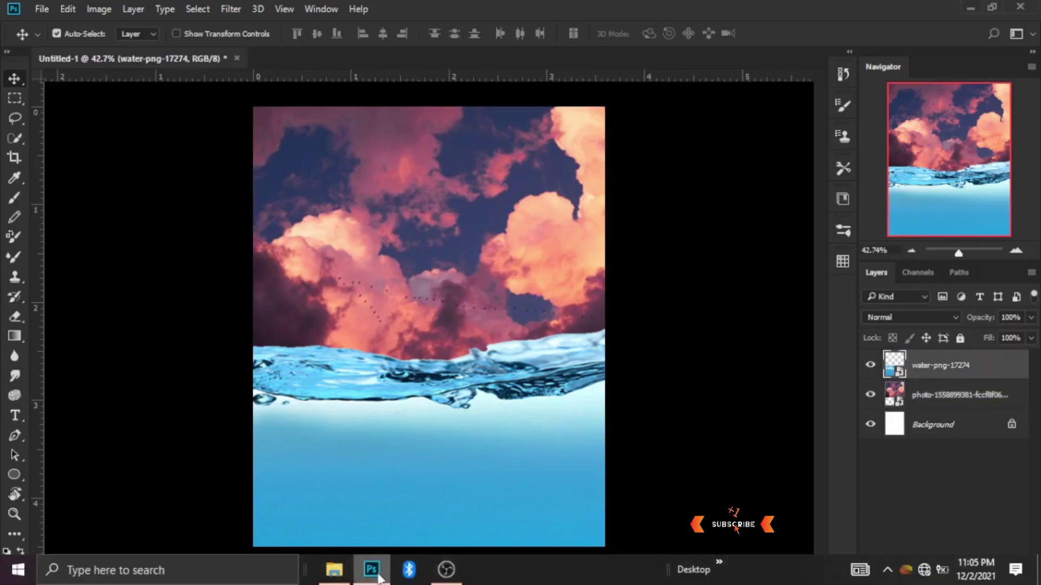
pyautogui.click(334, 572)
# - Place the 562920 city photo in the lower canvas as a smart object
pyautogui.moveTo(280, 126)
pyautogui.mouseDown()
pyautogui.moveTo(383, 574)
pyautogui.moveTo(424, 474)
pyautogui.mouseUp()
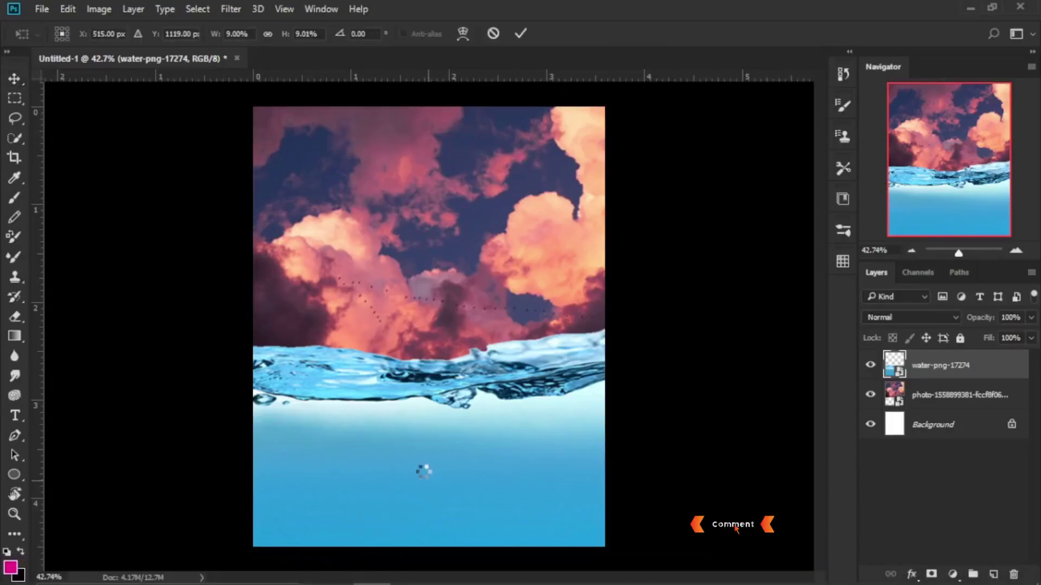
pyautogui.moveTo(489, 476); pyautogui.dragTo(502, 463)
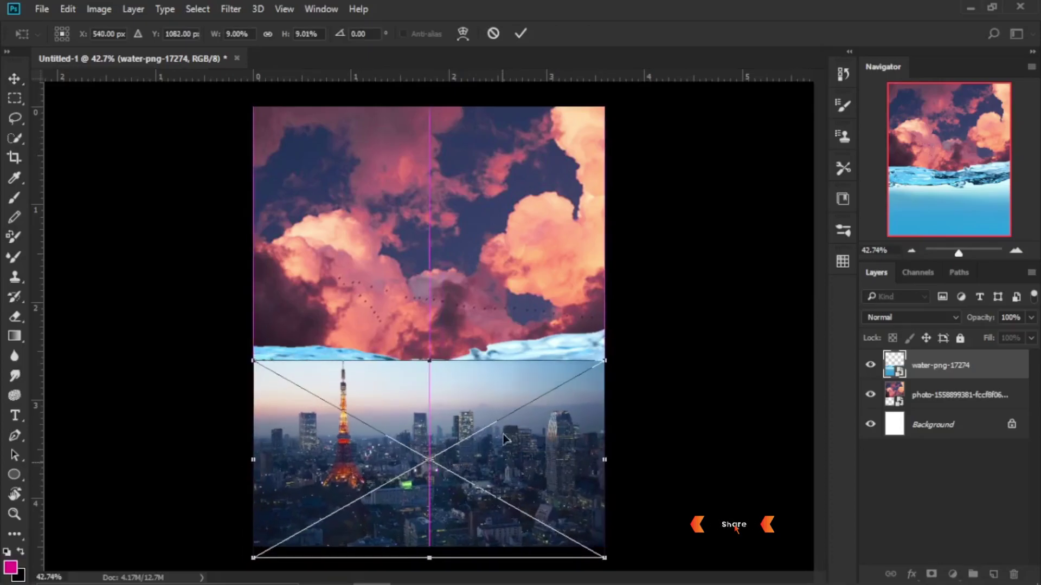
pyautogui.click(520, 33)
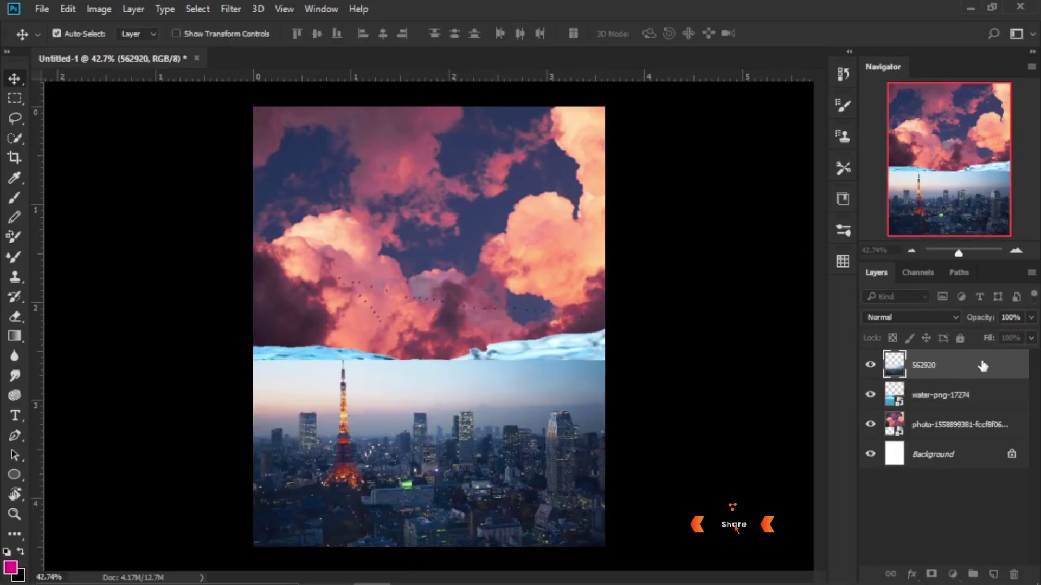
pyautogui.rightClick(980, 359)
pyautogui.click(724, 247)
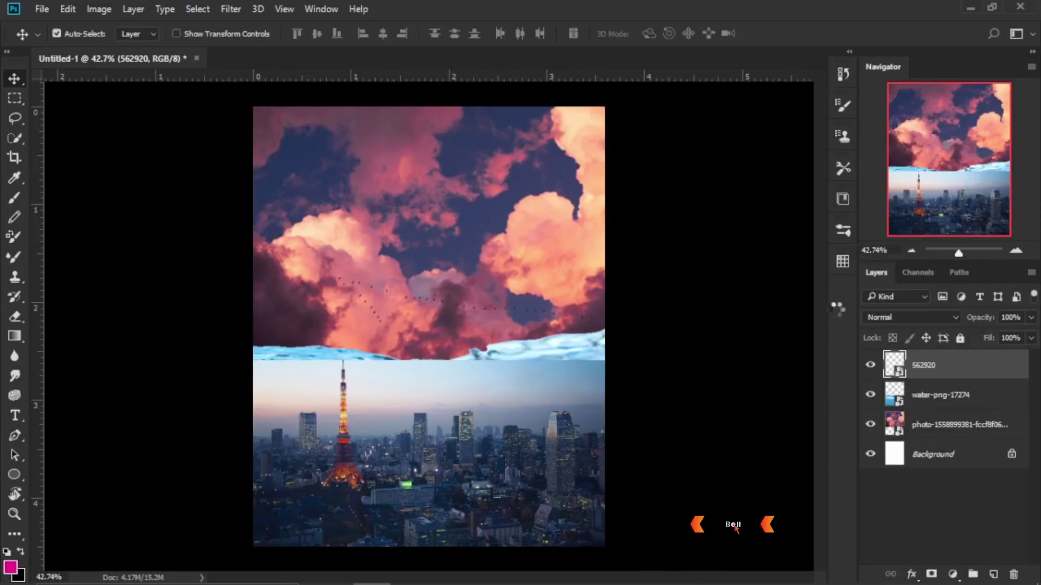
# - Lower the city layer's opacity to 60% and nudge it to sit just under the water
pyautogui.moveTo(969, 324); pyautogui.dragTo(959, 324)
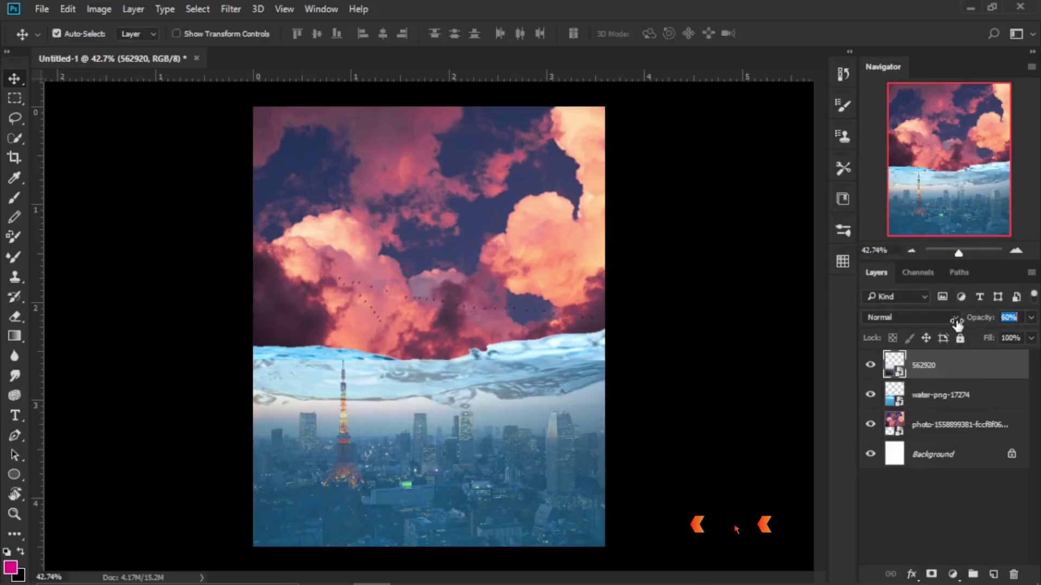
pyautogui.moveTo(483, 463); pyautogui.dragTo(484, 484)
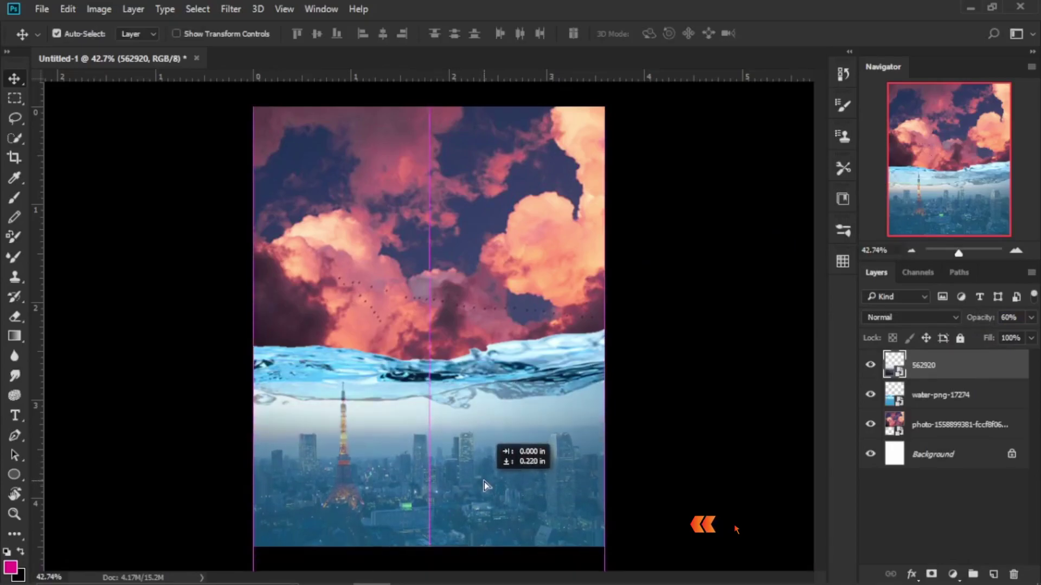
pyautogui.moveTo(484, 484); pyautogui.dragTo(483, 477)
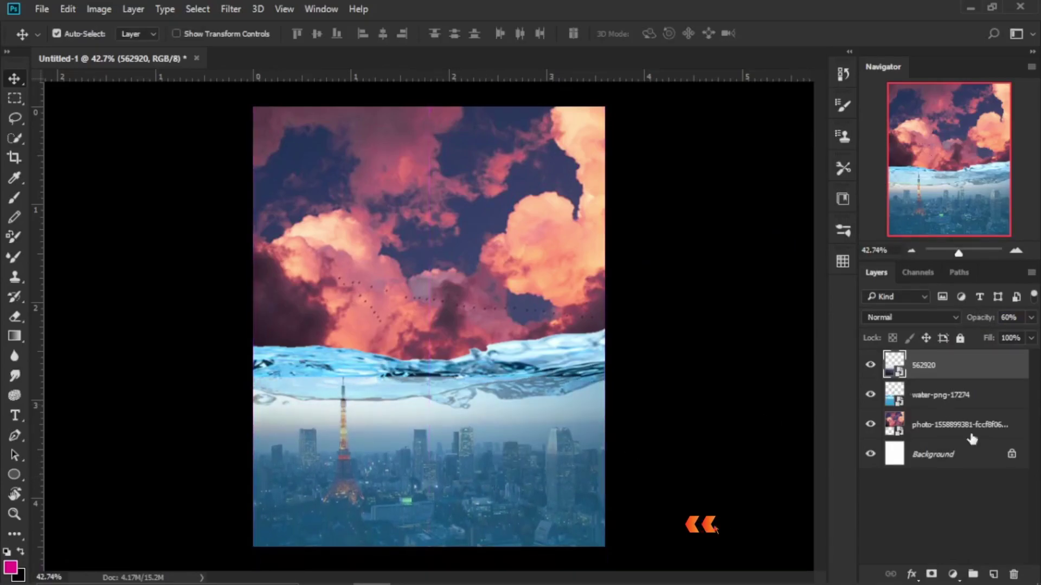
# - Mask the 562920 layer, fade its top edge with a 0%-hardness eraser, and convert it to a smart object
pyautogui.click(930, 575)
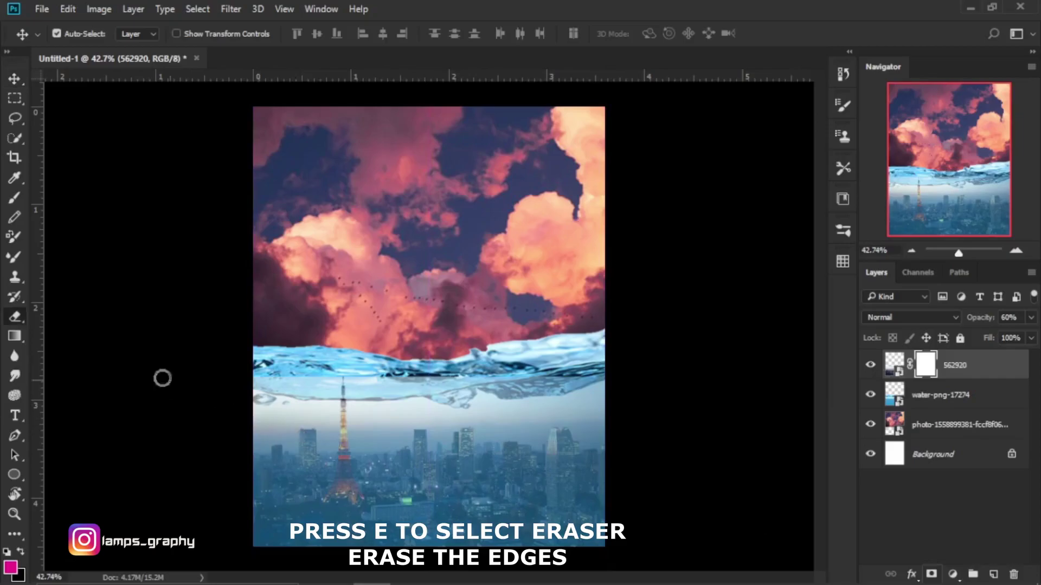
pyautogui.press('e')
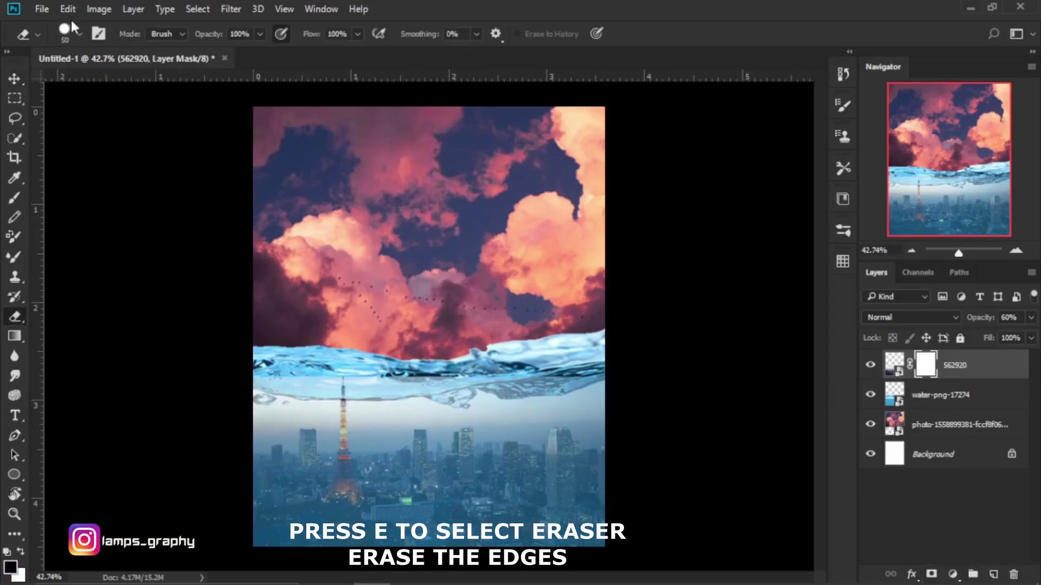
pyautogui.rightClick(120, 124)
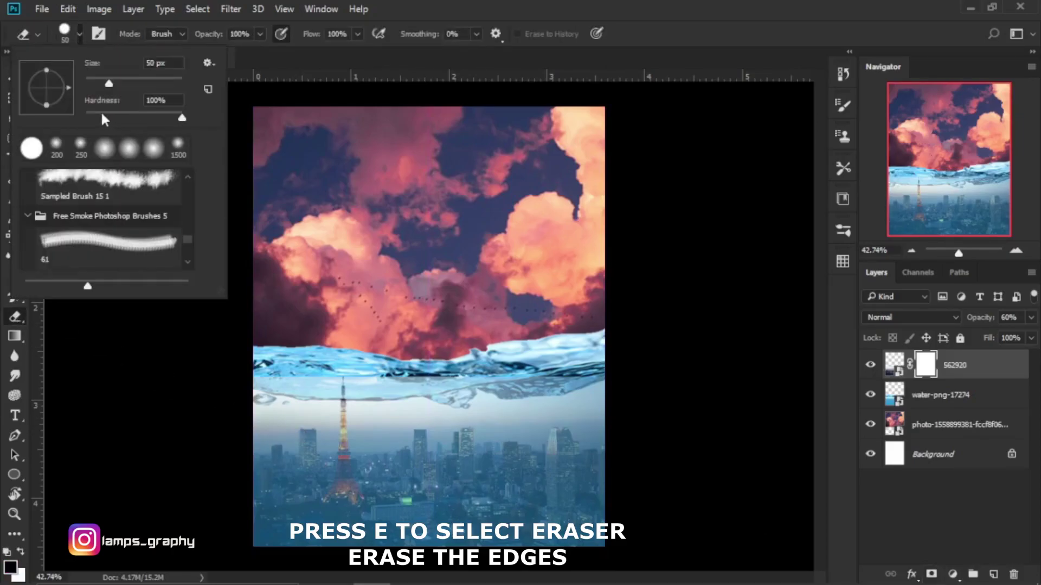
pyautogui.moveTo(100, 109); pyautogui.dragTo(92, 108)
pyautogui.press('Return')
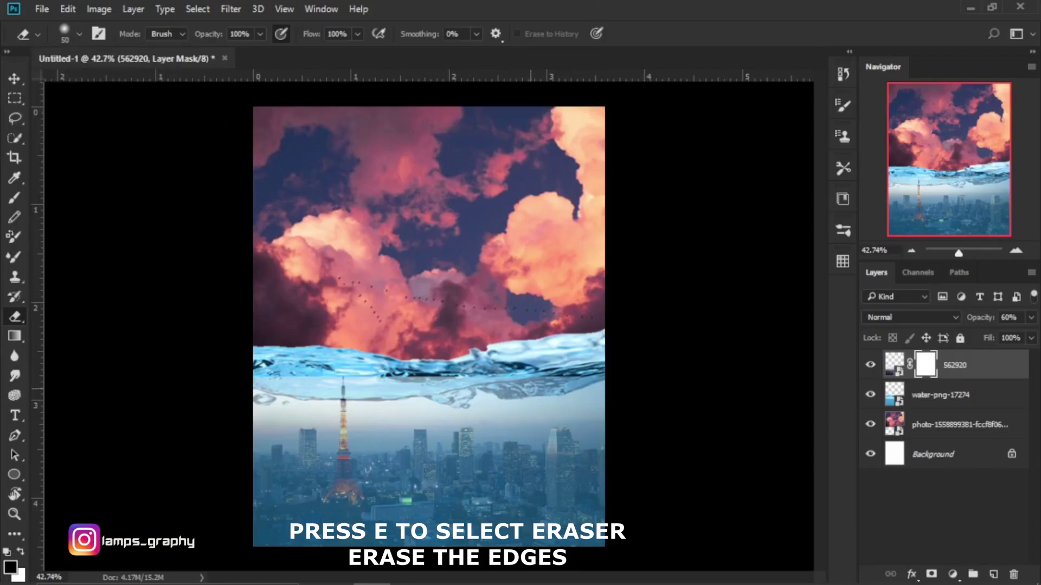
pyautogui.press(']')
pyautogui.press(']')
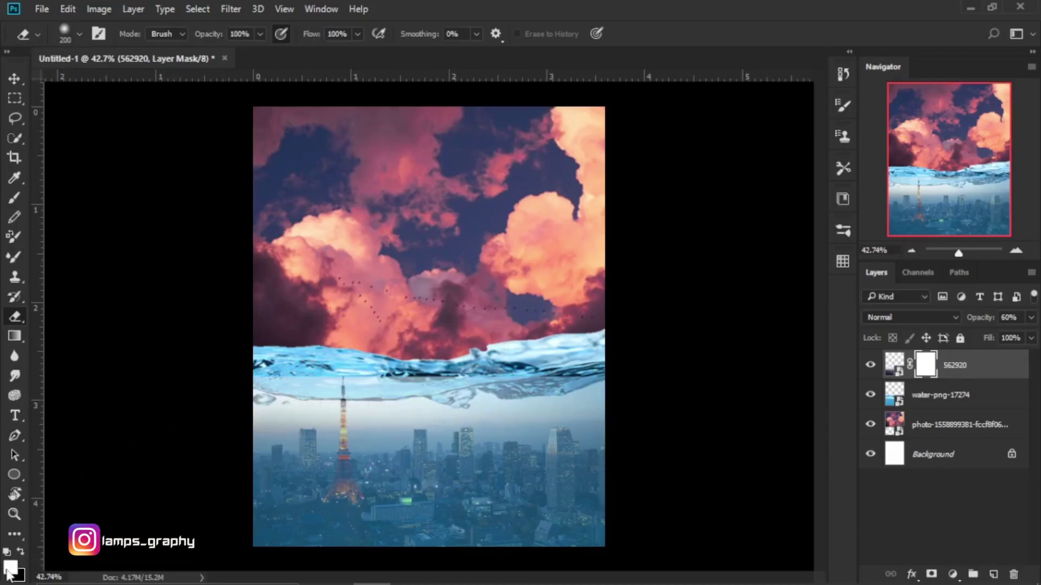
pyautogui.moveTo(398, 374)
pyautogui.mouseDown()
pyautogui.moveTo(269, 373)
pyautogui.moveTo(583, 352)
pyautogui.moveTo(523, 359)
pyautogui.moveTo(488, 317)
pyautogui.moveTo(351, 355)
pyautogui.moveTo(262, 365)
pyautogui.moveTo(295, 348)
pyautogui.moveTo(515, 337)
pyautogui.moveTo(595, 360)
pyautogui.mouseUp()
pyautogui.press(']')
pyautogui.press(']')
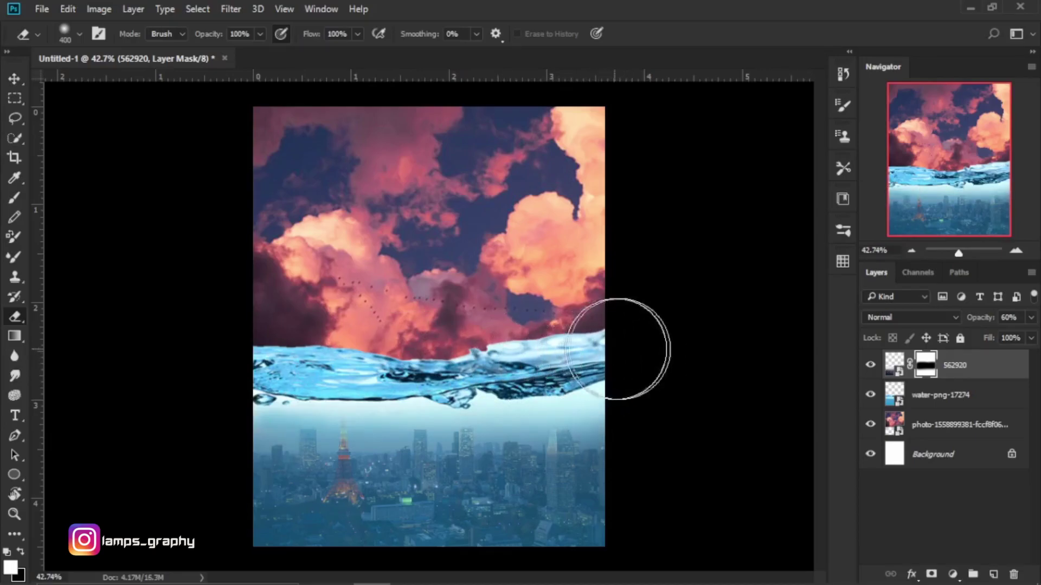
pyautogui.click(871, 367)
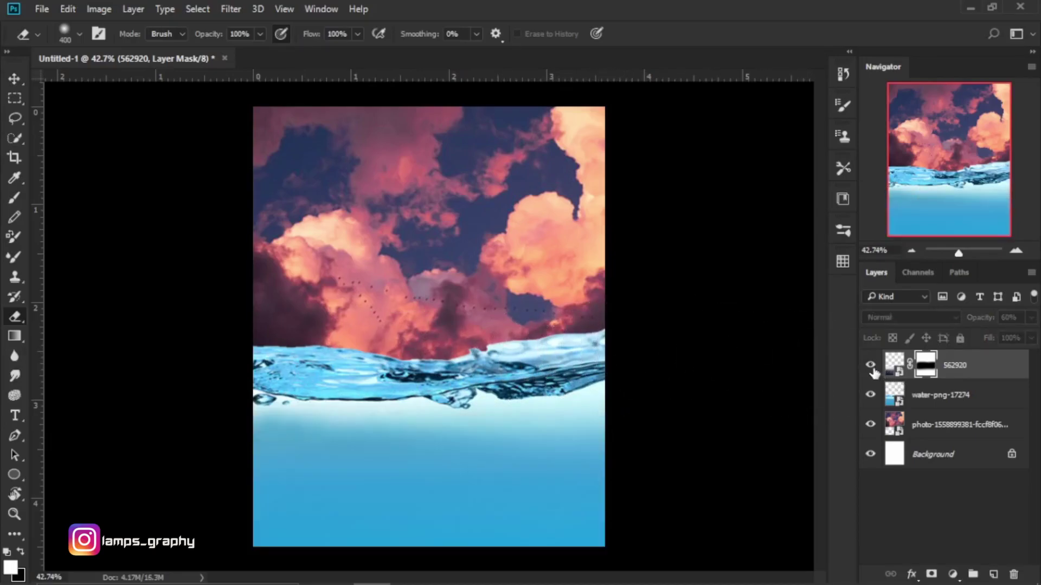
pyautogui.rightClick(963, 380)
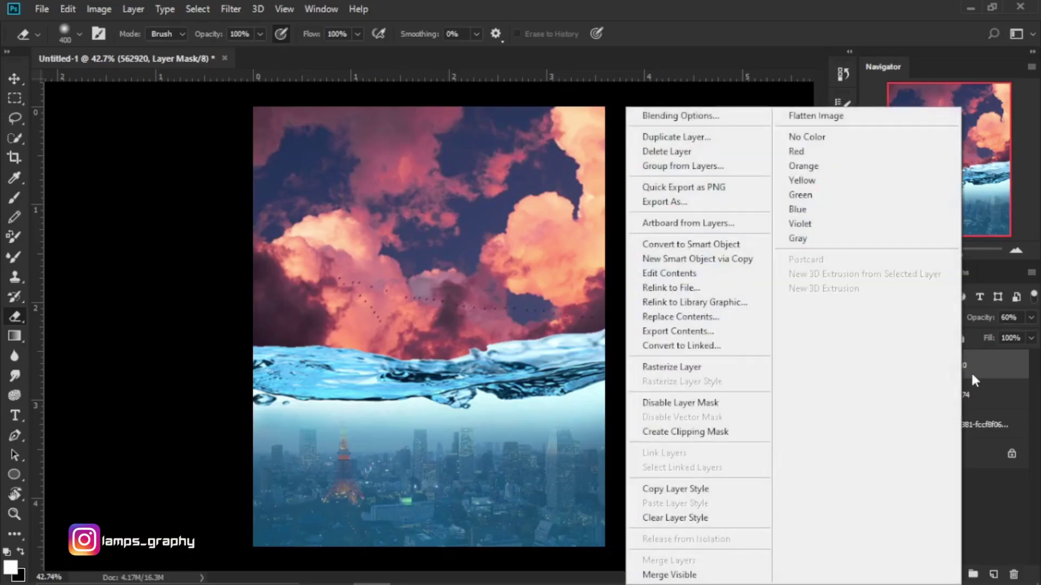
pyautogui.click(724, 245)
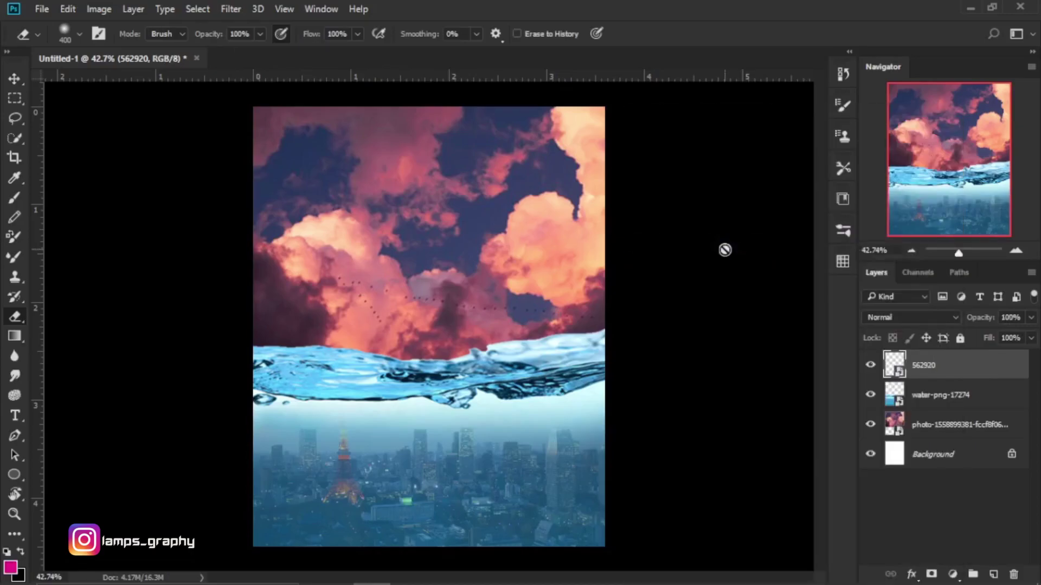
# - Drag the HD-wallpaper fantasy land forest image from the source folder onto the poster and place it
pyautogui.click(334, 569)
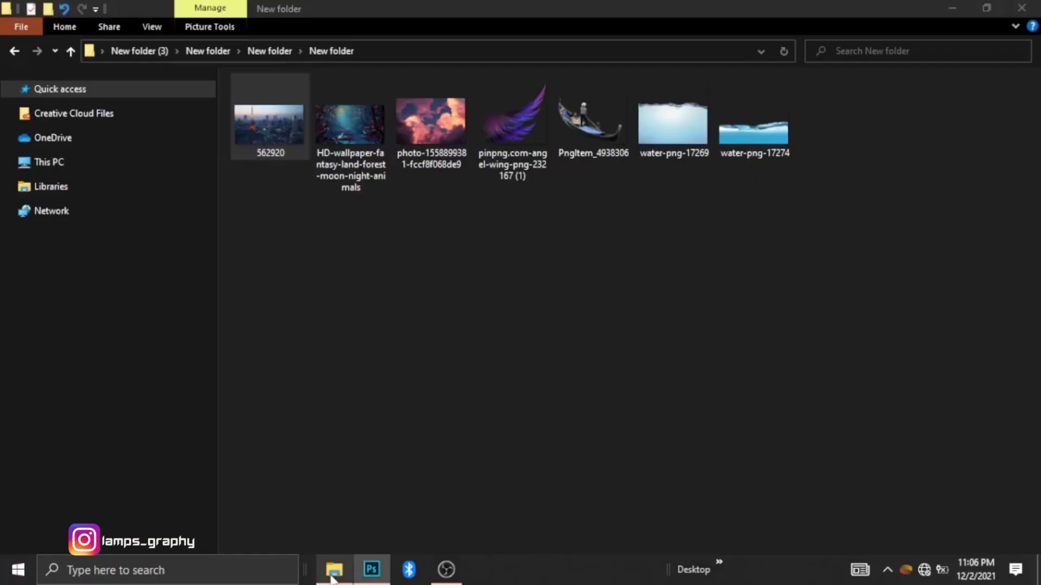
pyautogui.click(356, 157)
pyautogui.moveTo(366, 128)
pyautogui.mouseDown()
pyautogui.moveTo(352, 579)
pyautogui.moveTo(392, 466)
pyautogui.mouseUp()
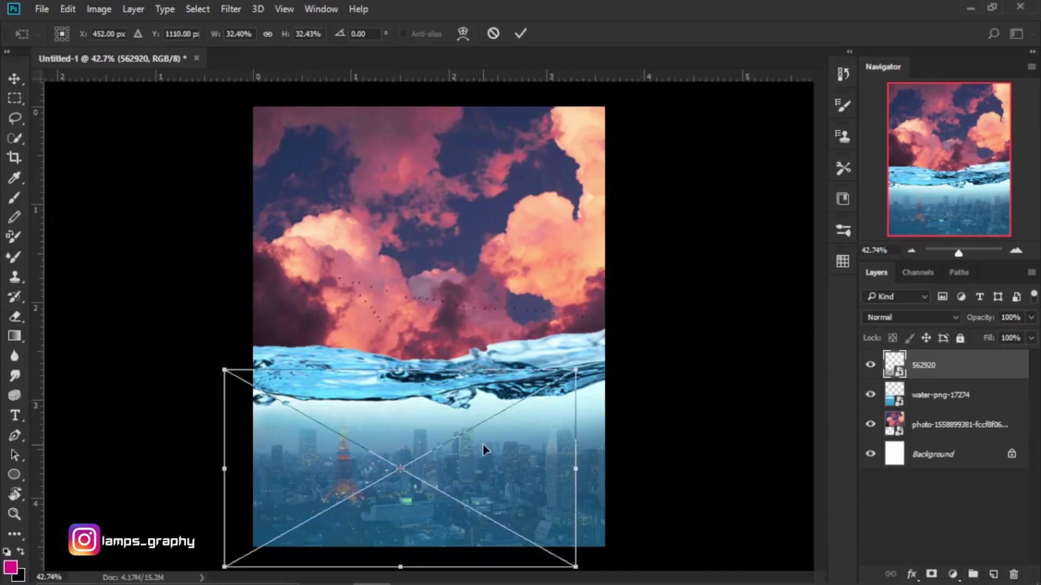
pyautogui.click(525, 33)
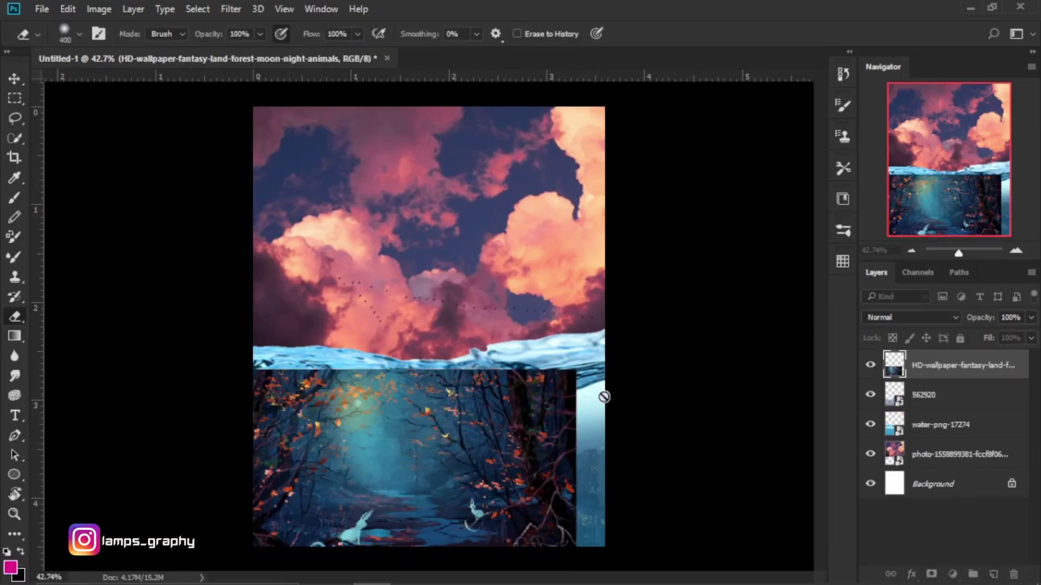
# - Convert the forest wallpaper to a smart object and stretch it to the full canvas width
pyautogui.press('v')
pyautogui.rightClick(932, 374)
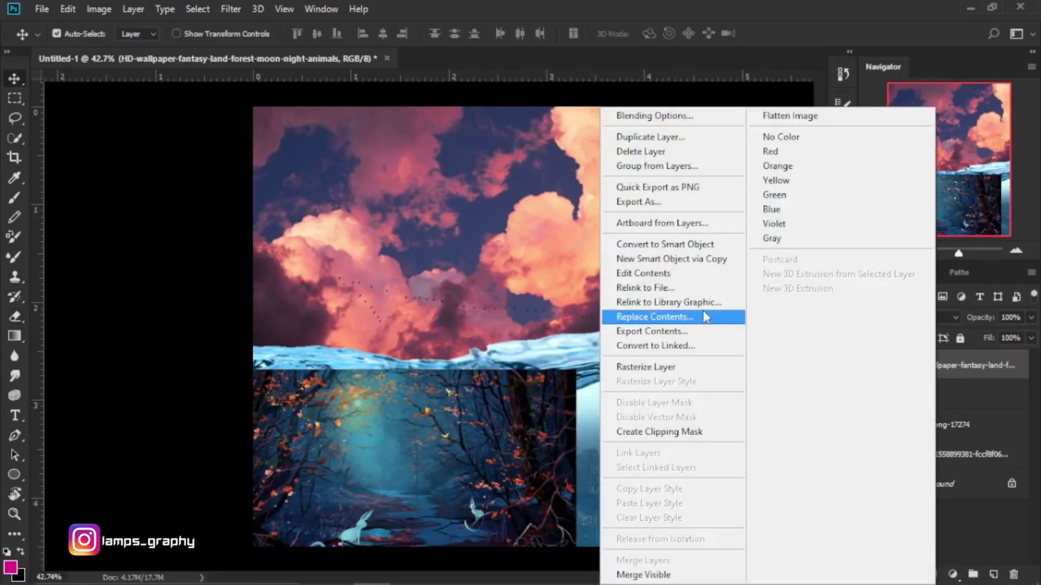
pyautogui.click(697, 249)
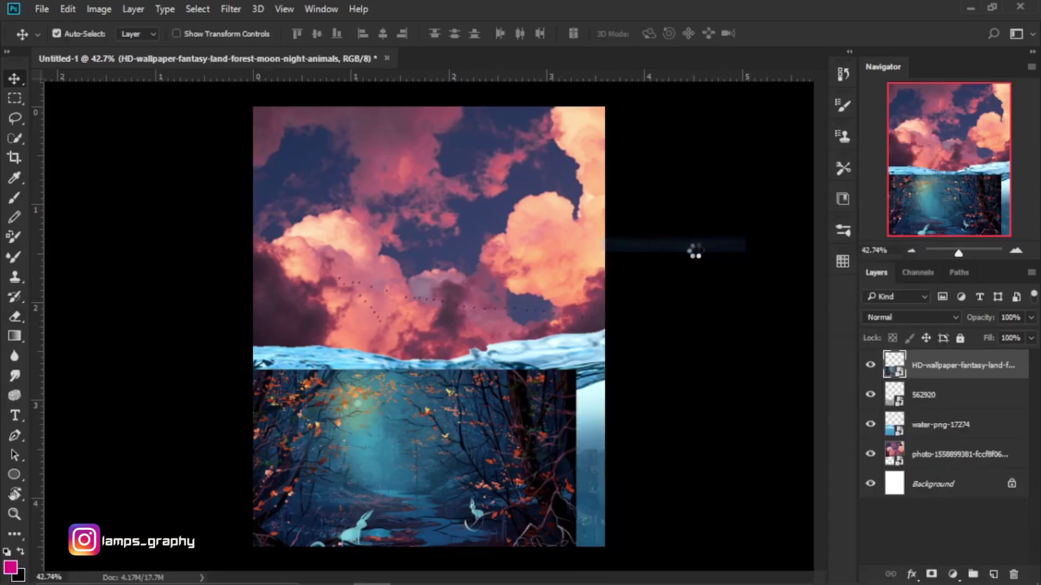
pyautogui.click(66, 10)
pyautogui.click(107, 286)
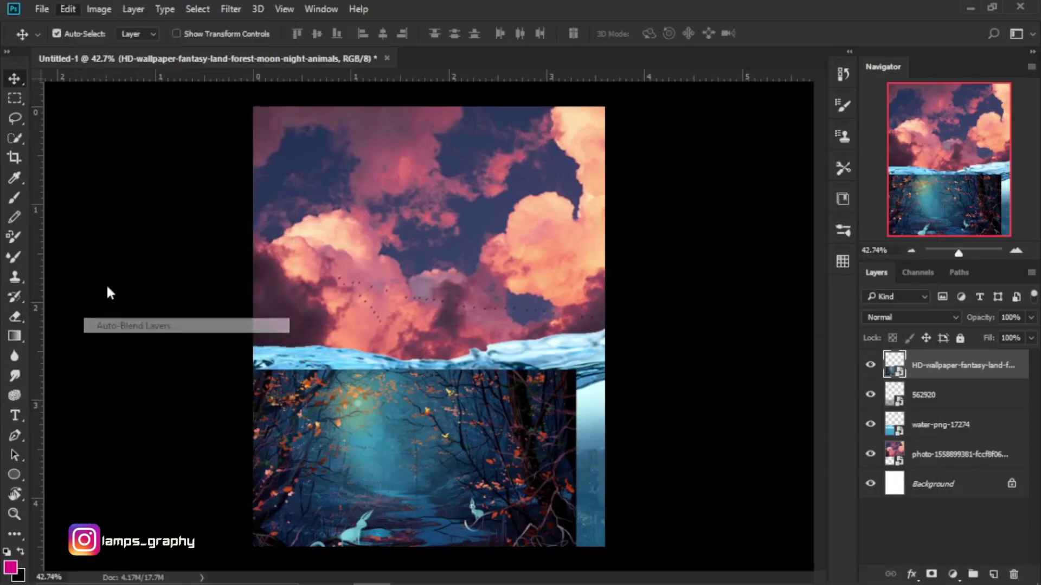
pyautogui.moveTo(490, 471)
pyautogui.mouseDown()
pyautogui.moveTo(531, 477)
pyautogui.moveTo(522, 475)
pyautogui.mouseUp()
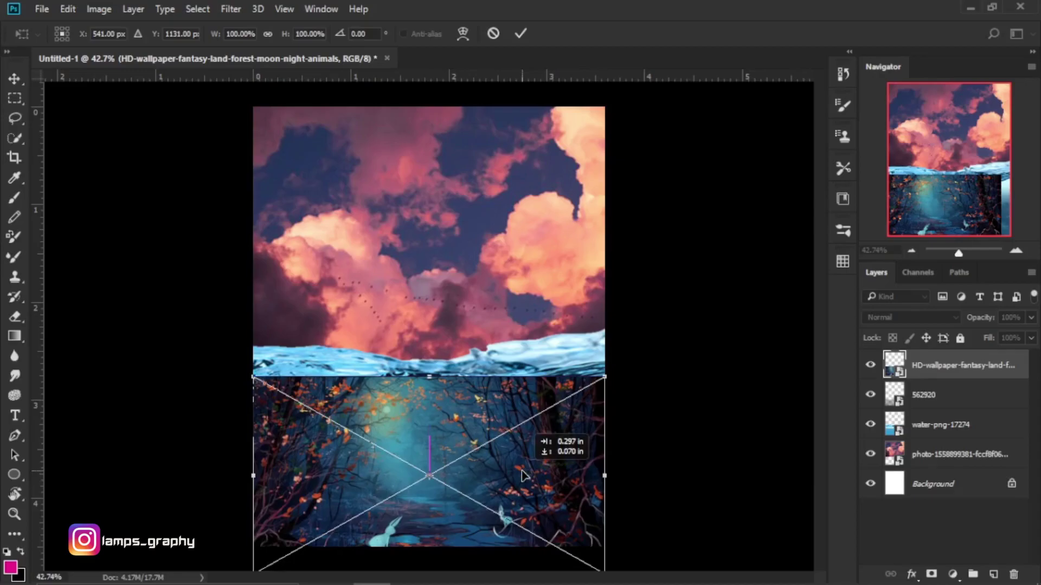
pyautogui.click(516, 36)
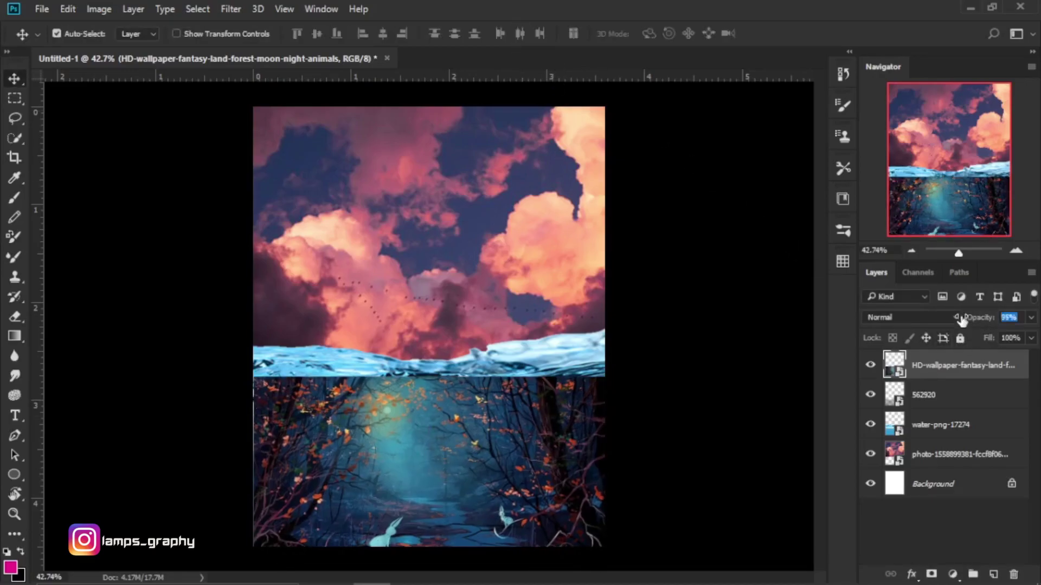
# - Fade the forest layer to 31% opacity, erase it over the water splash, and convert it to a smart object
pyautogui.moveTo(961, 321); pyautogui.dragTo(923, 321)
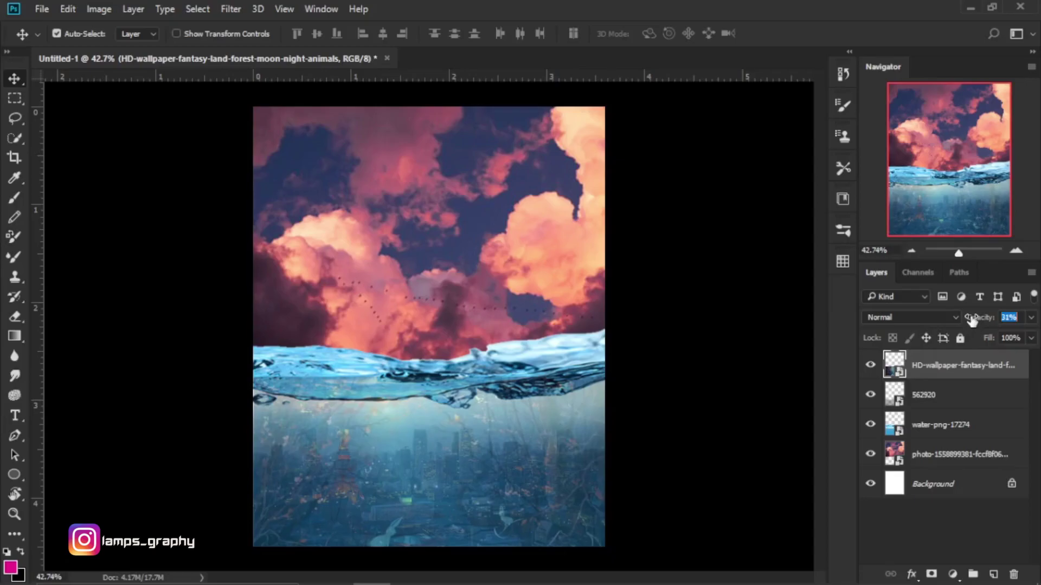
pyautogui.press('e')
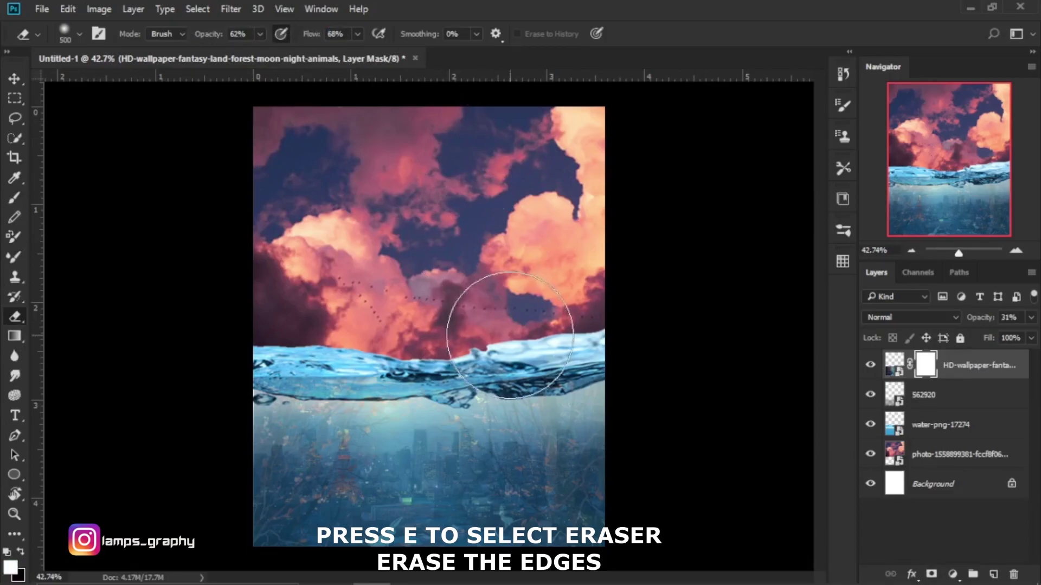
pyautogui.press('[')
pyautogui.press('[')
pyautogui.press('[')
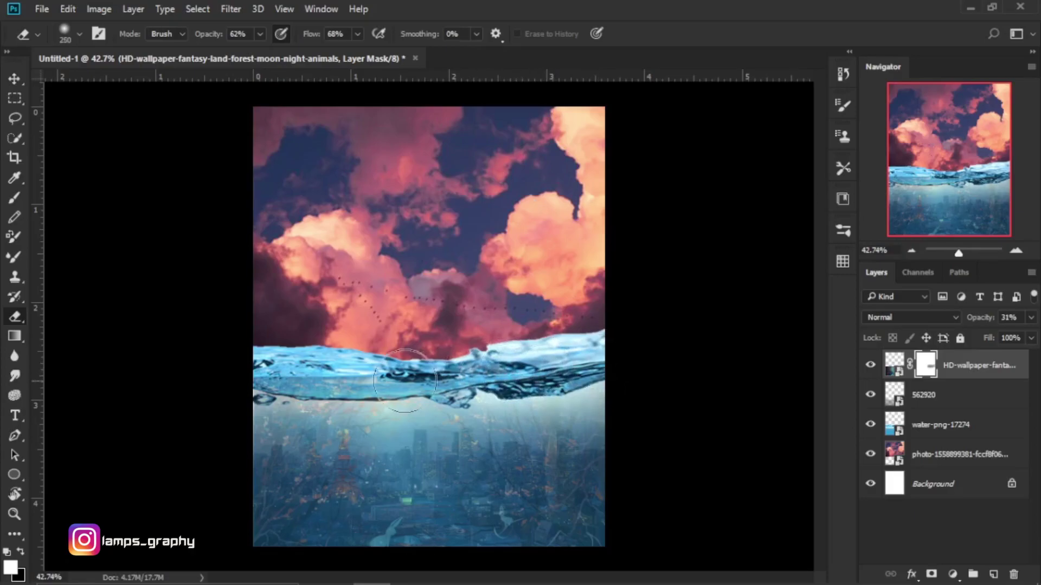
pyautogui.moveTo(405, 381); pyautogui.dragTo(336, 374)
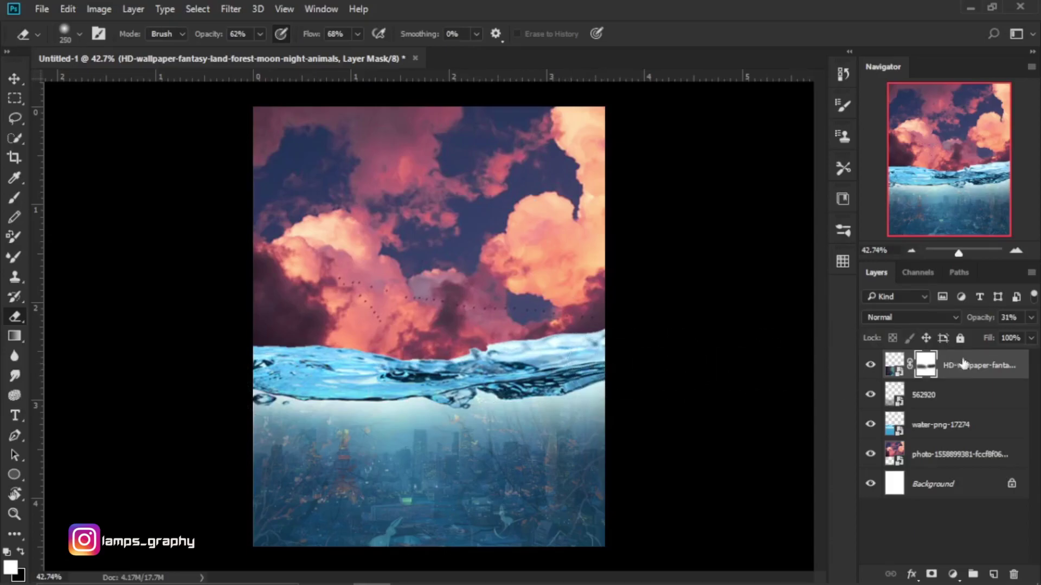
pyautogui.rightClick(987, 360)
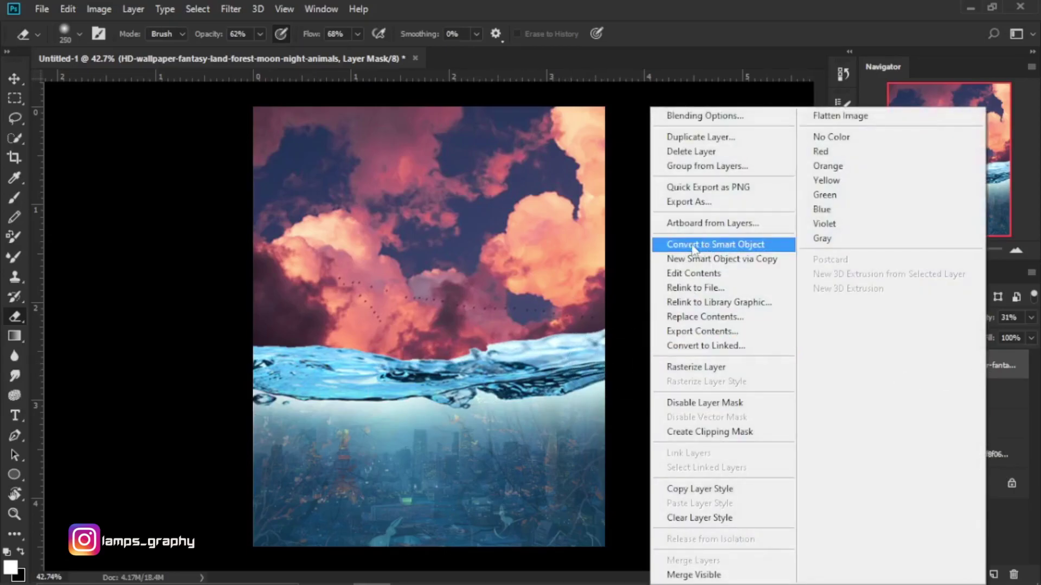
pyautogui.click(693, 245)
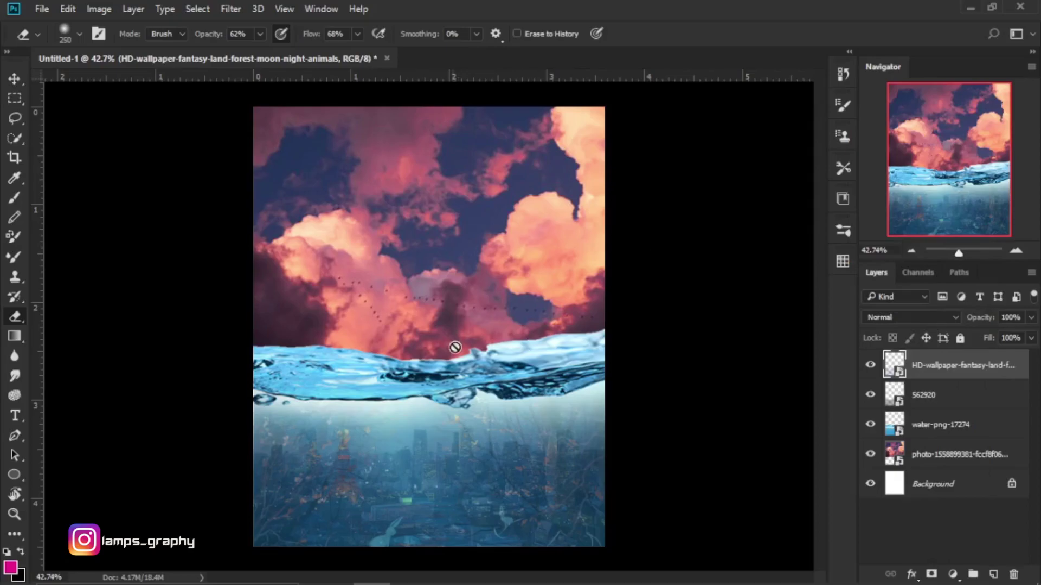
# - Drag the PngItem_4938306 gondola image from the source folder into the poster
pyautogui.moveTo(520, 582)
pyautogui.click(334, 578)
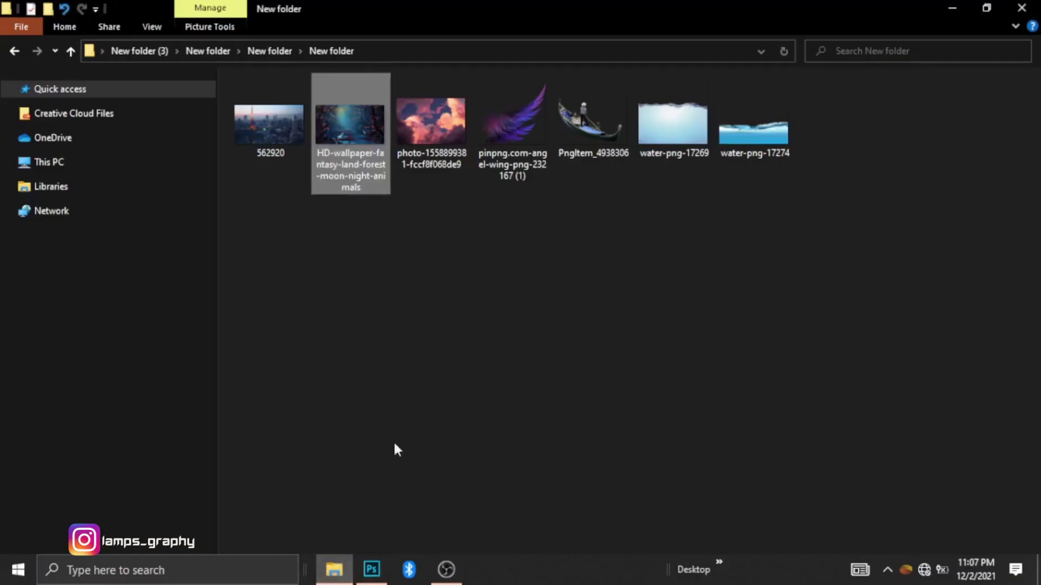
pyautogui.moveTo(588, 140); pyautogui.dragTo(405, 573)
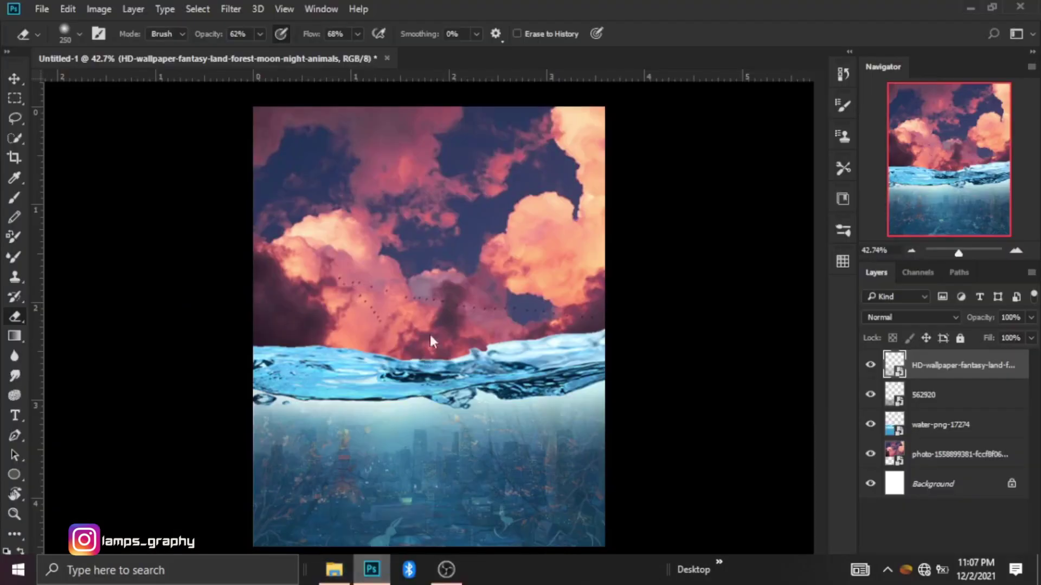
pyautogui.moveTo(405, 573); pyautogui.dragTo(434, 319)
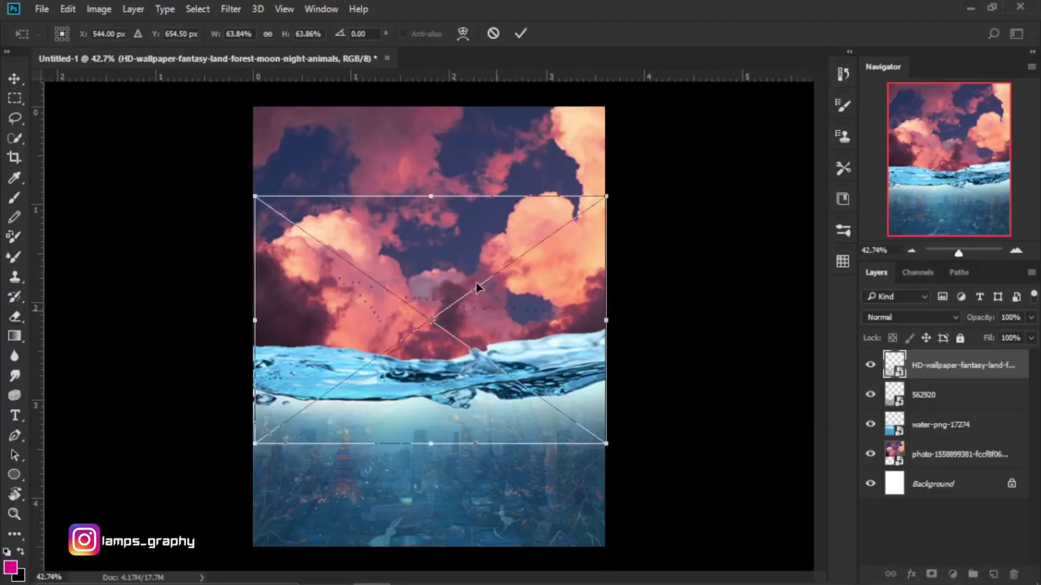
# - Commit the placed gondola image and convert its layer to a smart object
pyautogui.click(524, 35)
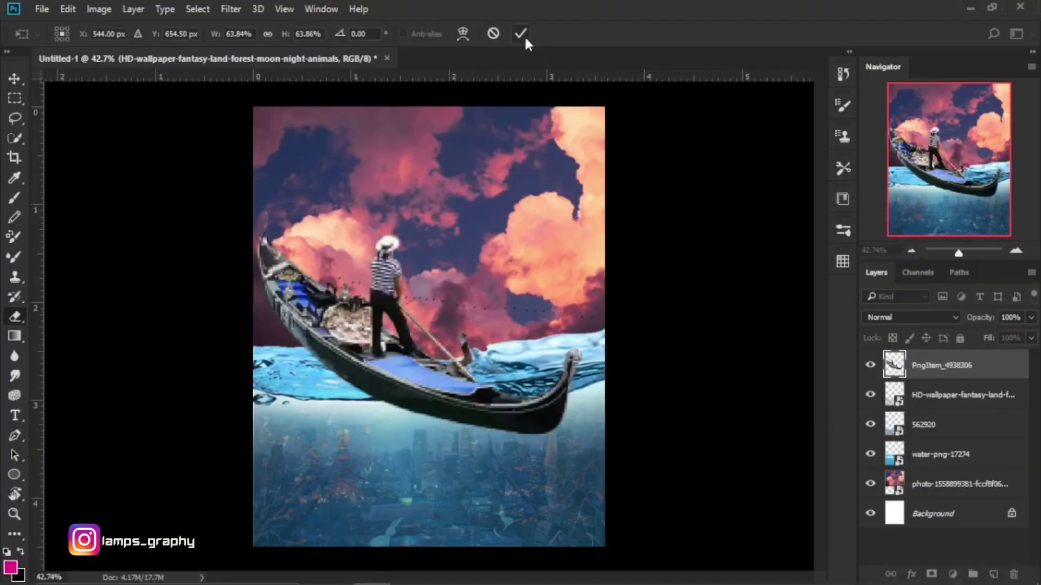
pyautogui.press('e')
pyautogui.rightClick(910, 364)
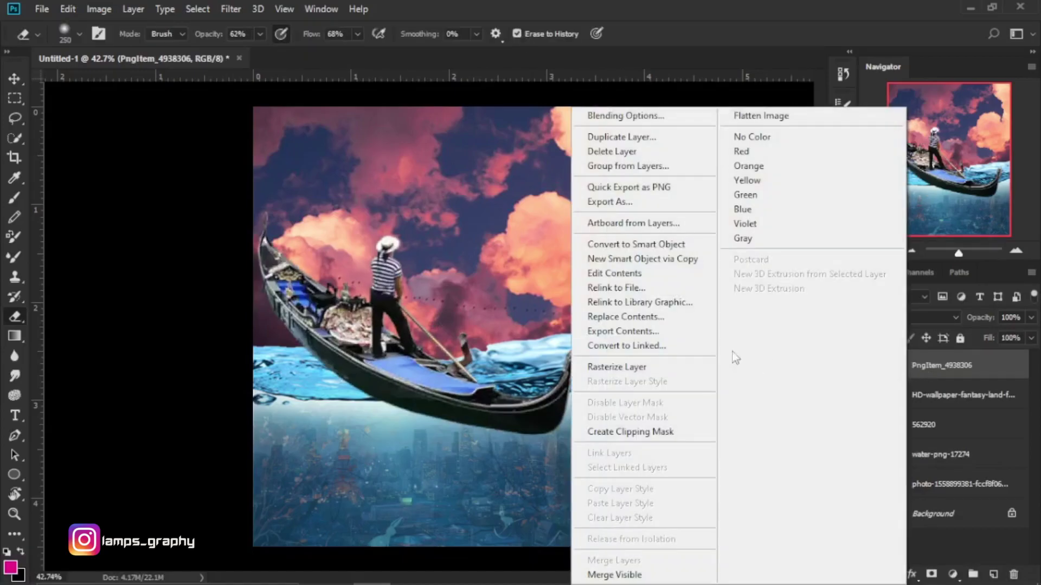
pyautogui.click(636, 244)
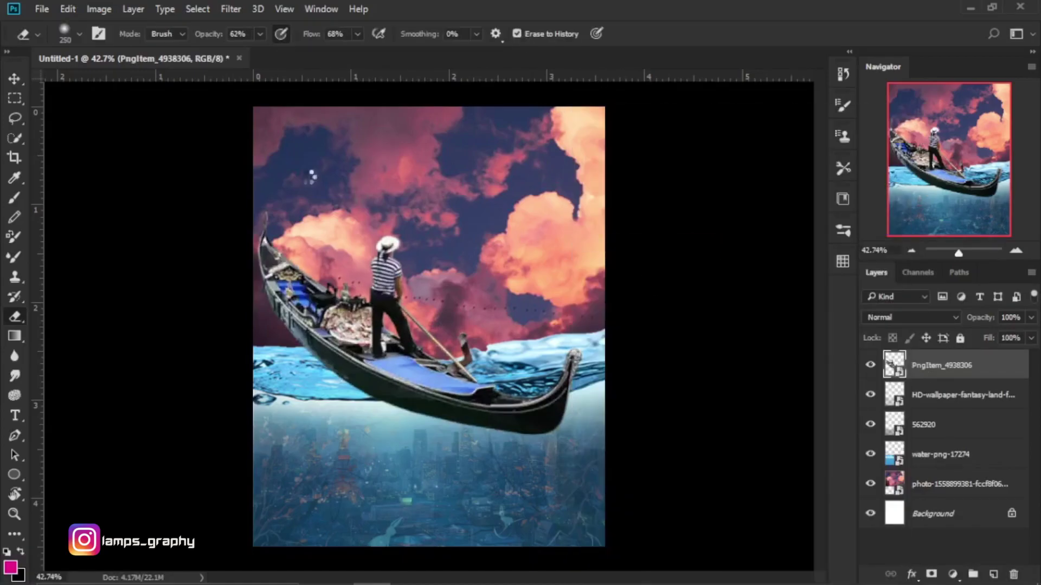
# - Scale the gondola to about 28% and tilt it -2.94° onto the wave crest
pyautogui.click(68, 10)
pyautogui.moveTo(117, 297)
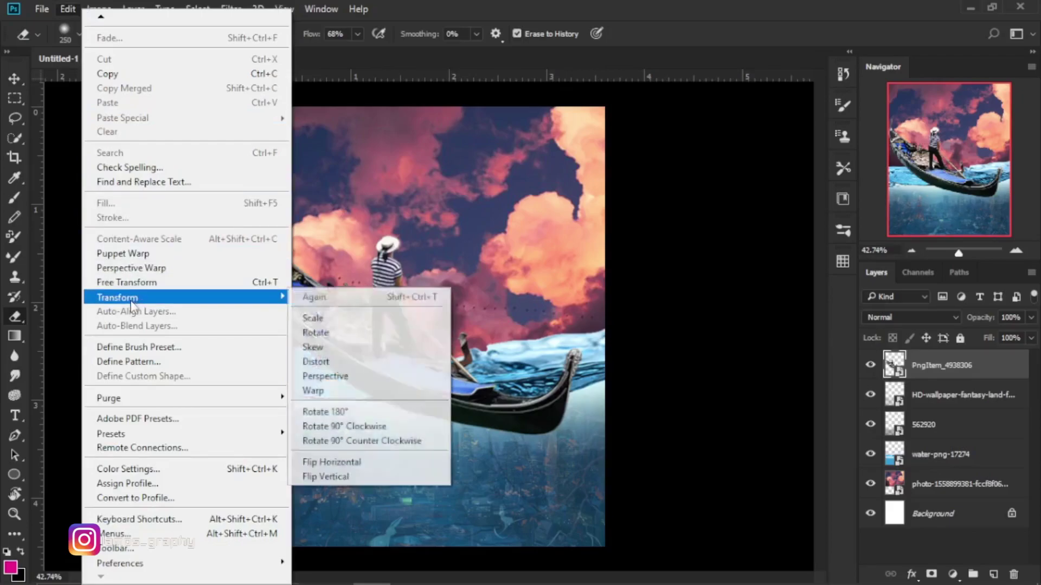
pyautogui.click(129, 283)
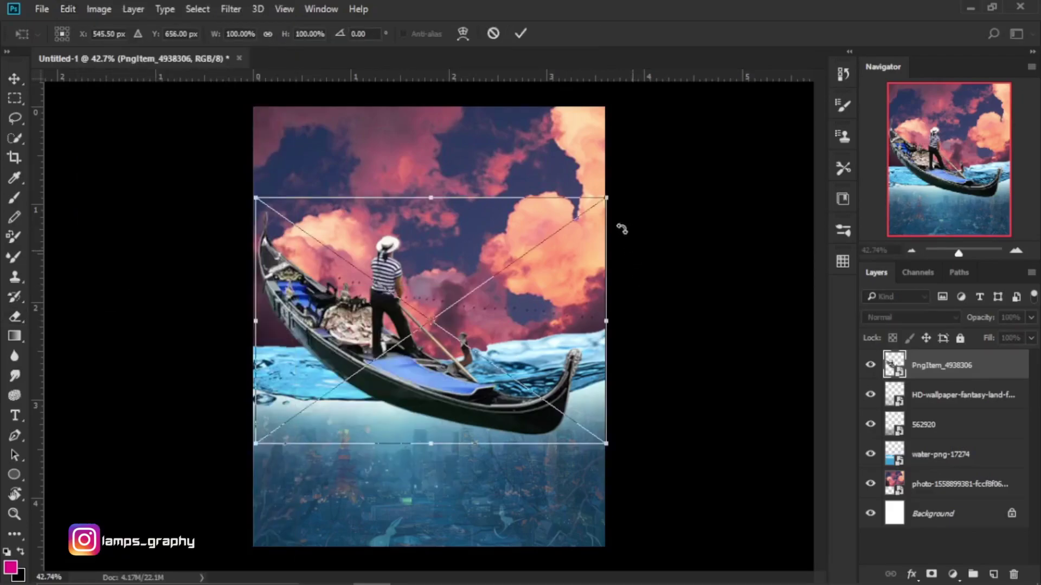
pyautogui.moveTo(606, 198); pyautogui.dragTo(413, 332)
pyautogui.moveTo(369, 383); pyautogui.dragTo(505, 332)
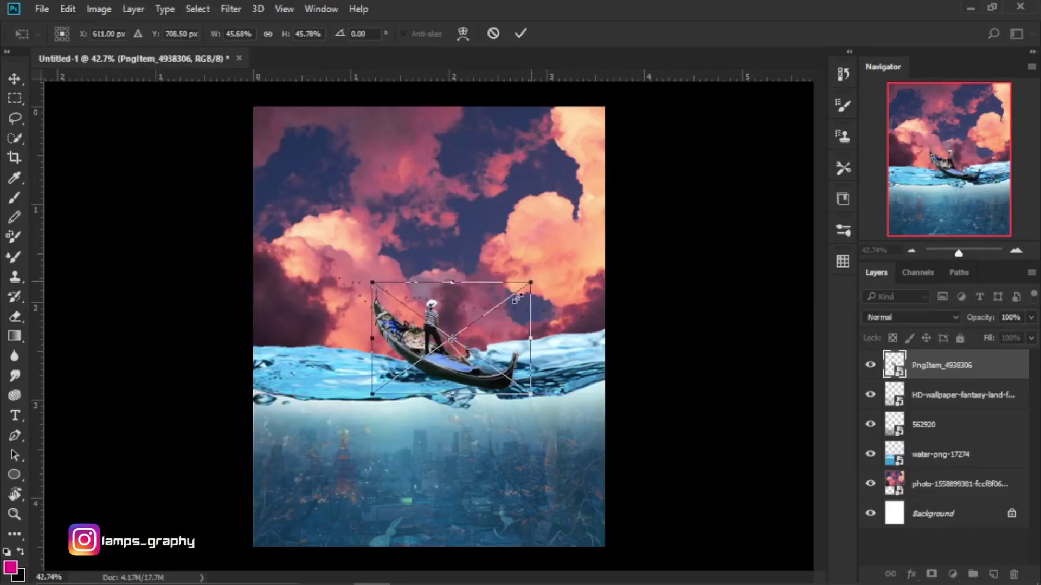
pyautogui.moveTo(551, 282); pyautogui.dragTo(492, 325)
pyautogui.moveTo(485, 402); pyautogui.dragTo(510, 403)
pyautogui.hotkey('ctrl', 'z')
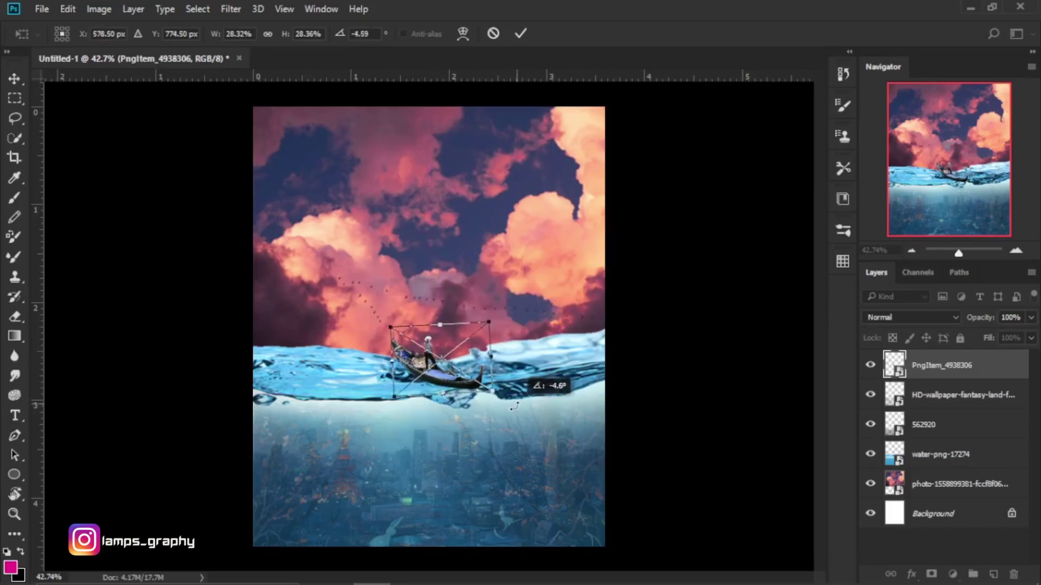
pyautogui.moveTo(470, 369); pyautogui.dragTo(477, 367)
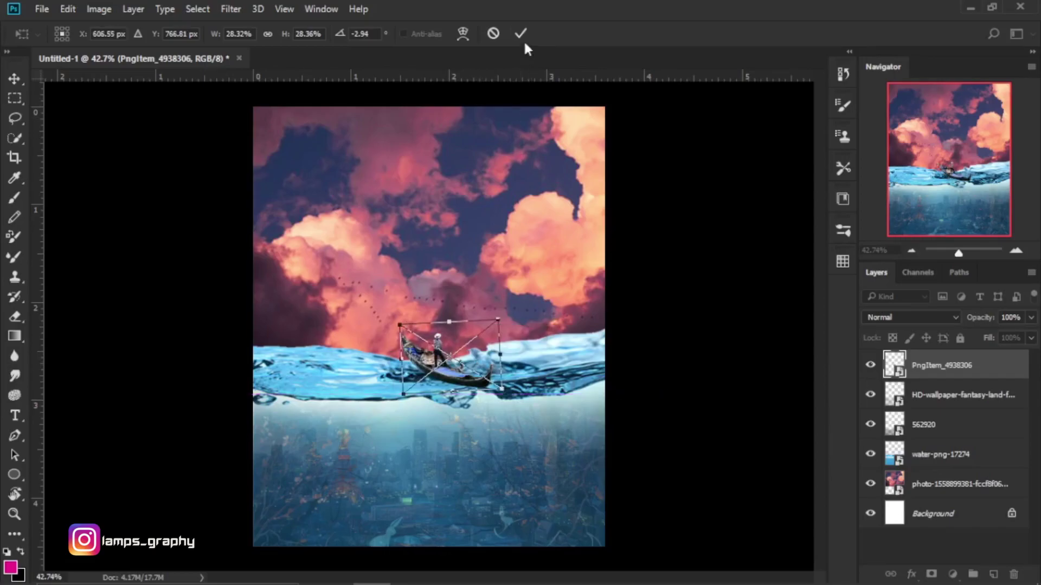
pyautogui.press('Return')
# - Fine-tune the gondola's position on the waves and convert it to a smart object
pyautogui.press('v')
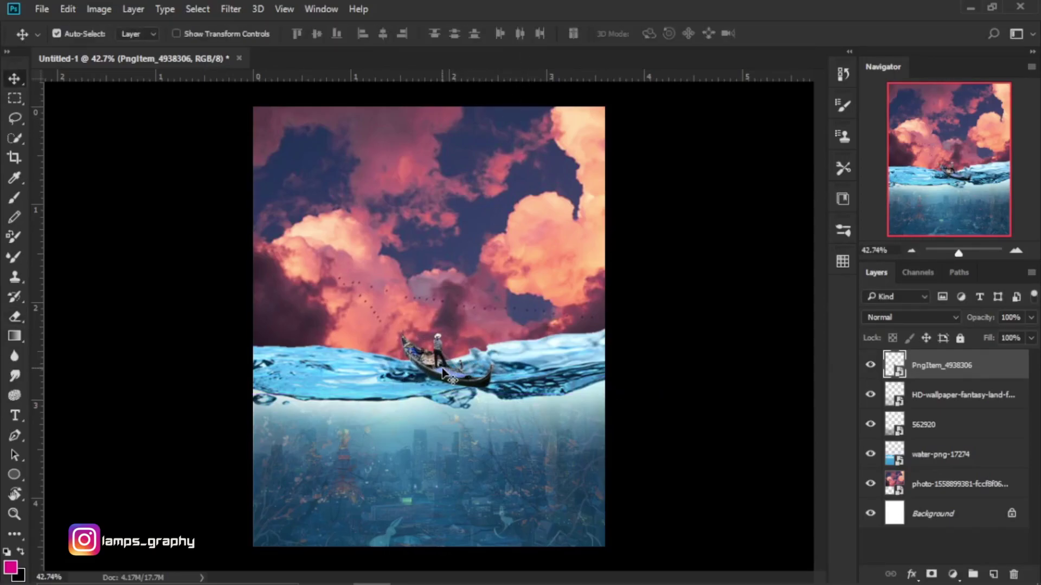
pyautogui.moveTo(432, 374); pyautogui.dragTo(440, 376)
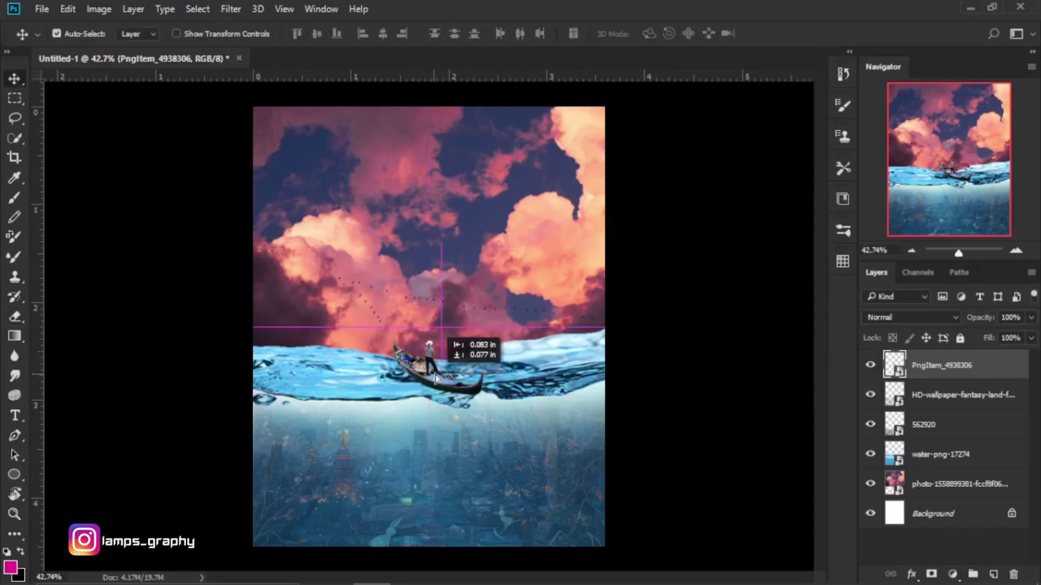
pyautogui.moveTo(440, 376); pyautogui.dragTo(443, 375)
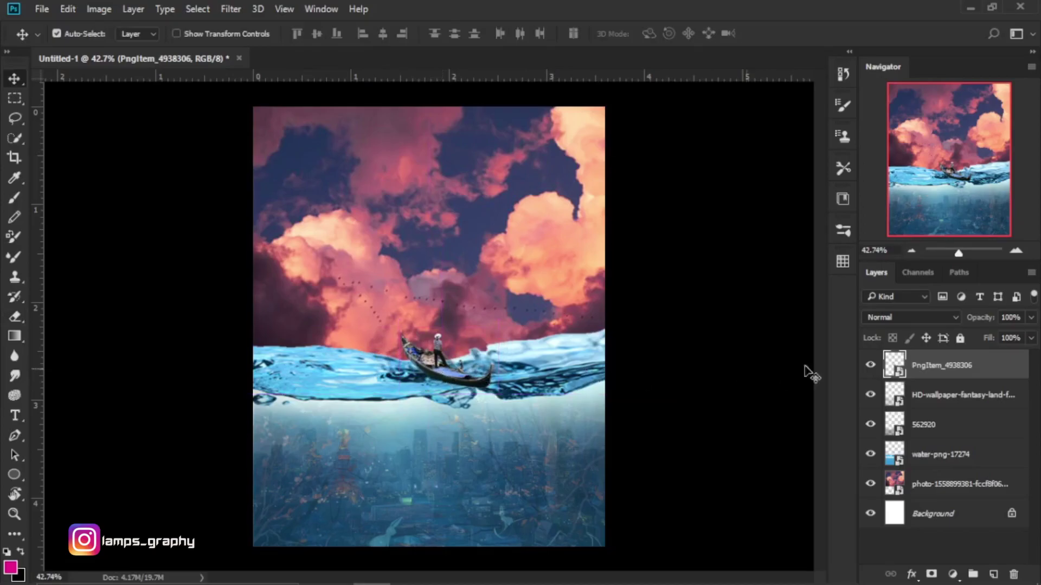
pyautogui.rightClick(942, 366)
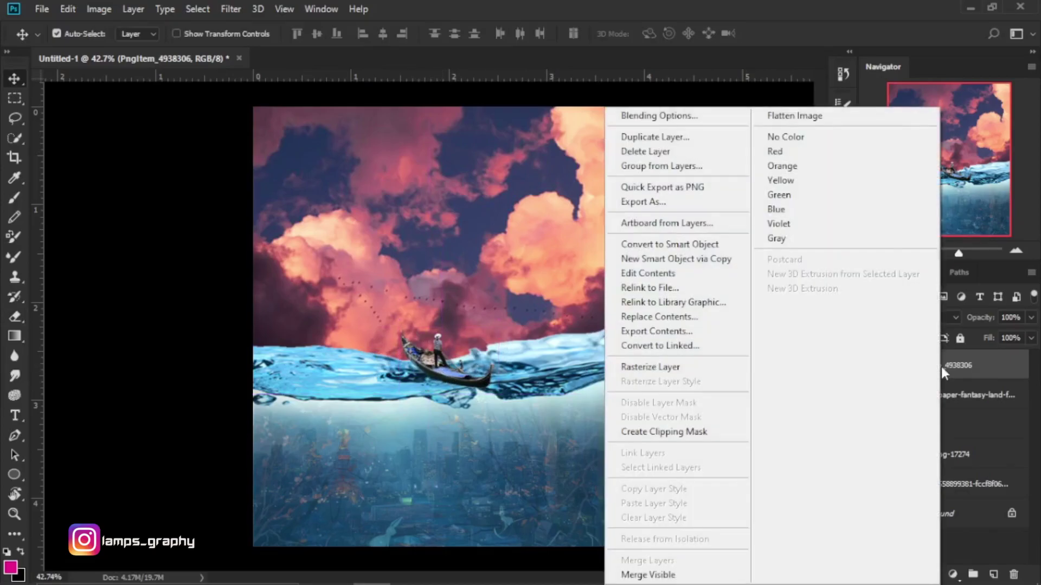
pyautogui.click(698, 245)
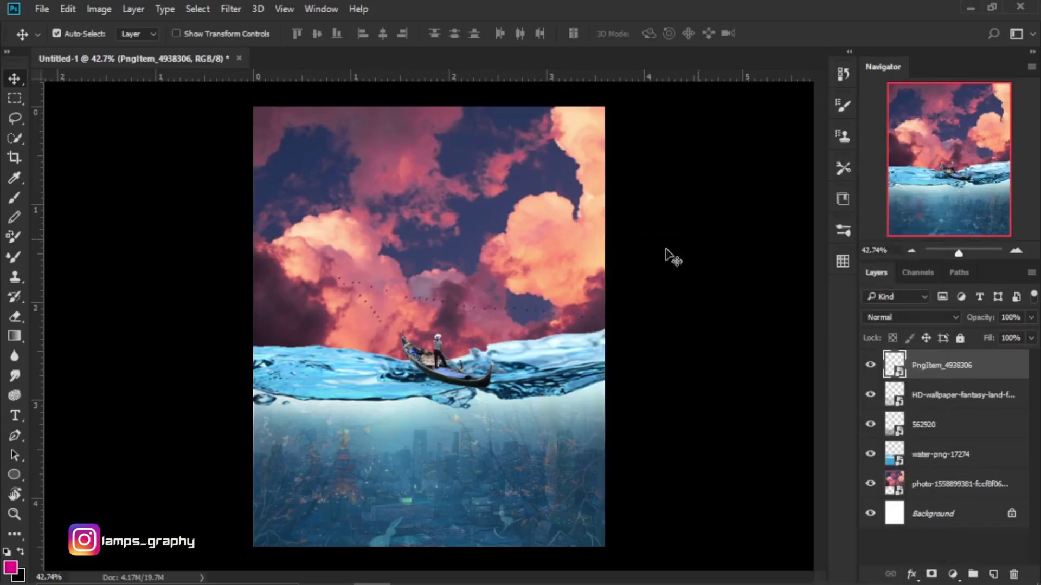
# - Shift the gondola slightly left and add a new empty Layer 1 above the forest wallpaper
pyautogui.moveTo(442, 372); pyautogui.dragTo(428, 372)
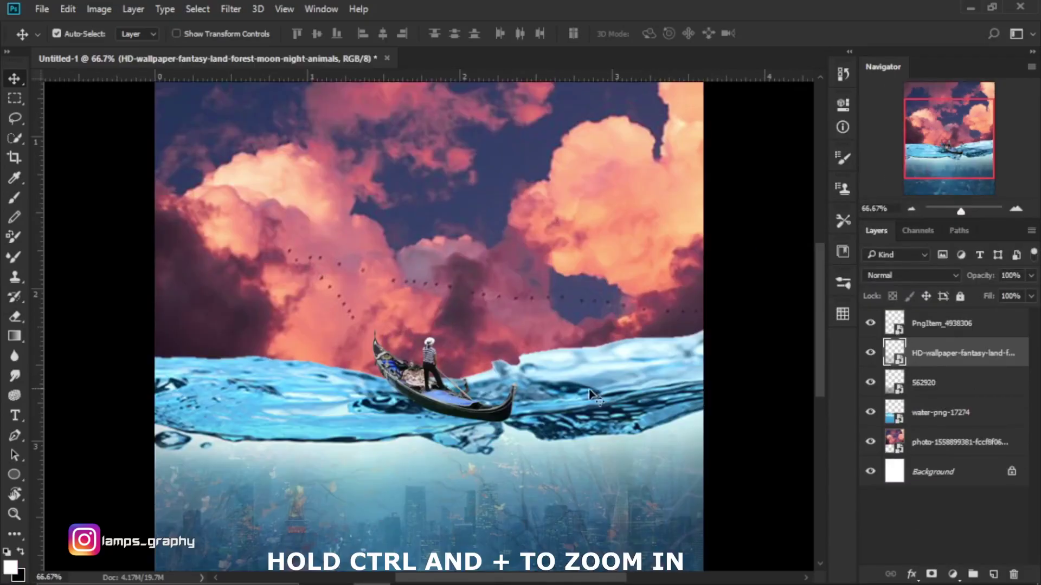
pyautogui.click(938, 328)
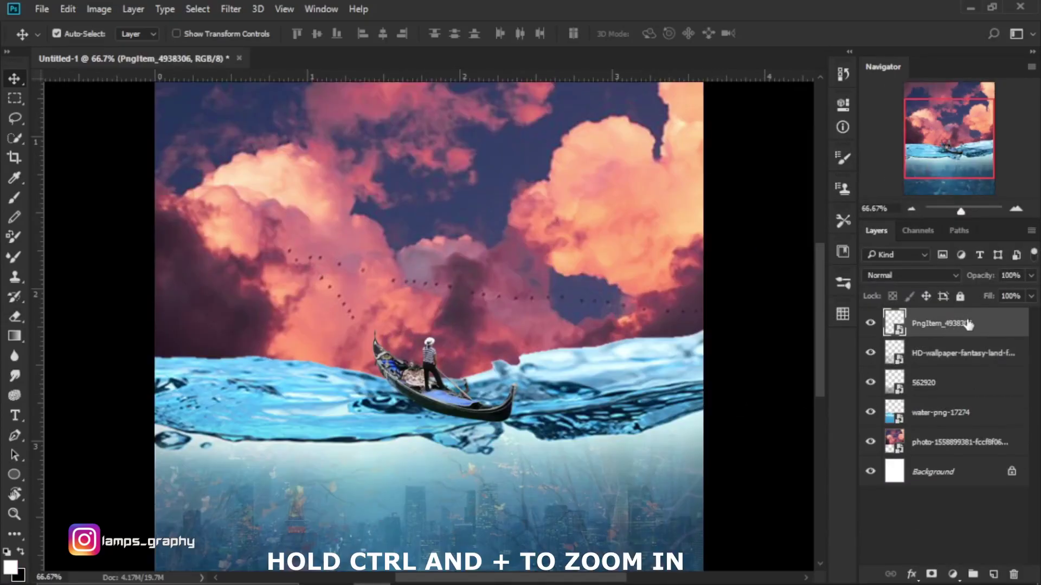
pyautogui.click(959, 355)
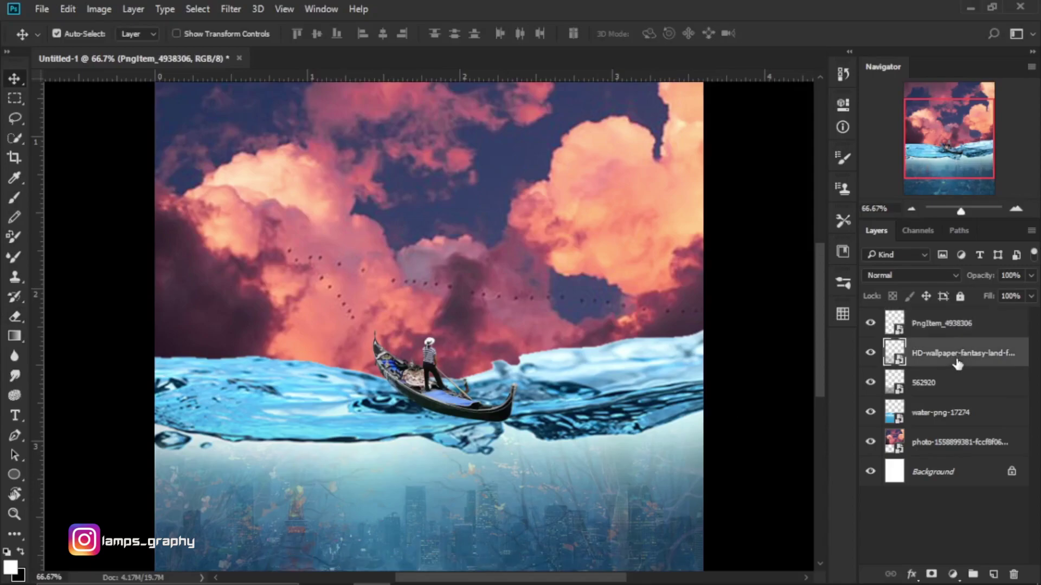
pyautogui.click(992, 575)
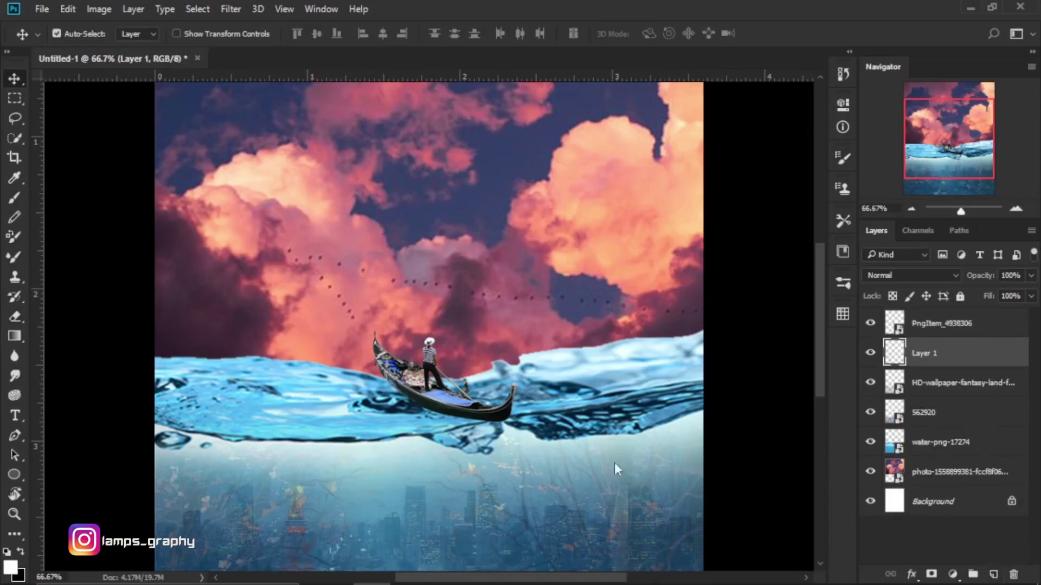
# - Paint a soft black shadow under the gondola hull with a size-70 brush
pyautogui.press('b')
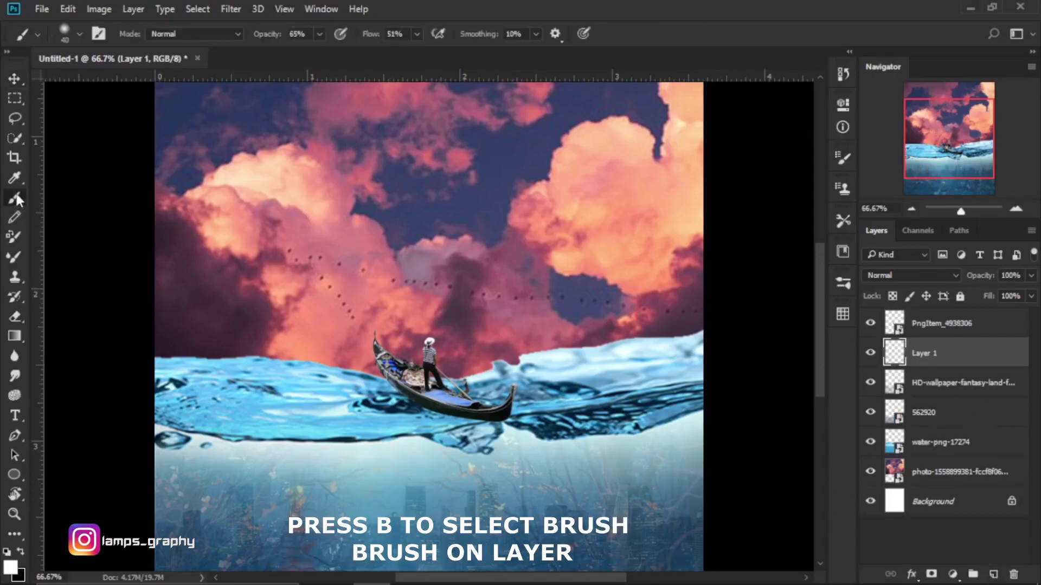
pyautogui.click(22, 552)
pyautogui.moveTo(413, 407)
pyautogui.mouseDown()
pyautogui.moveTo(492, 421)
pyautogui.moveTo(422, 410)
pyautogui.mouseUp()
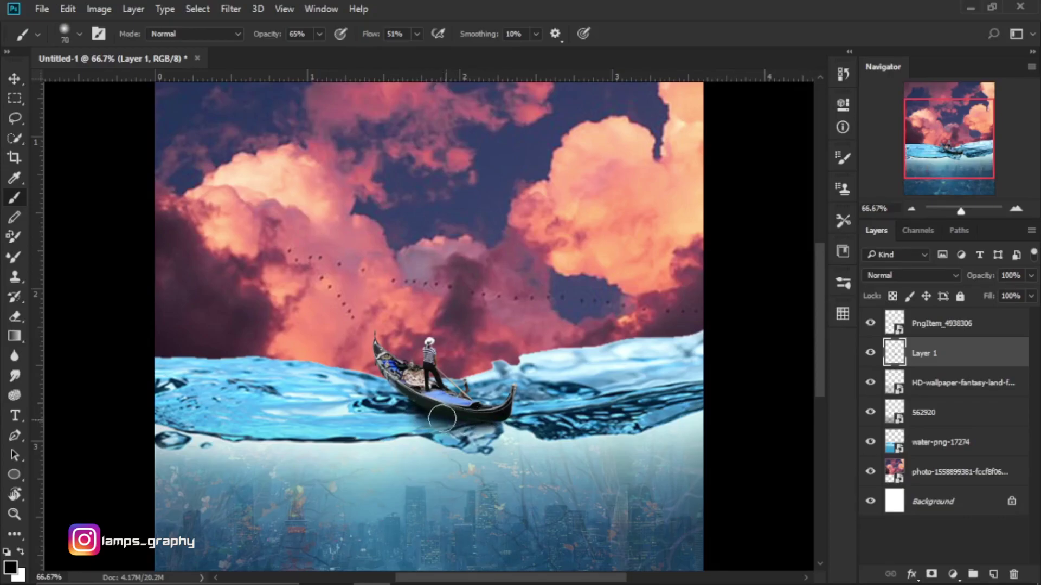
pyautogui.press(']')
pyautogui.press(']')
pyautogui.moveTo(406, 401); pyautogui.dragTo(411, 405)
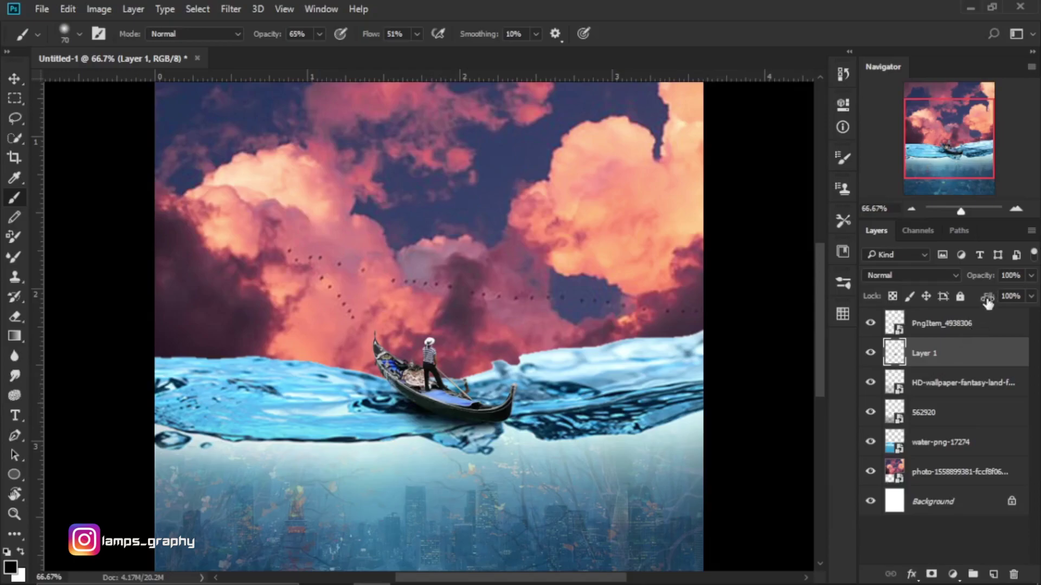
# - Fade the shadow layer to 67% opacity and check it at different zoom levels
pyautogui.moveTo(983, 278); pyautogui.dragTo(974, 279)
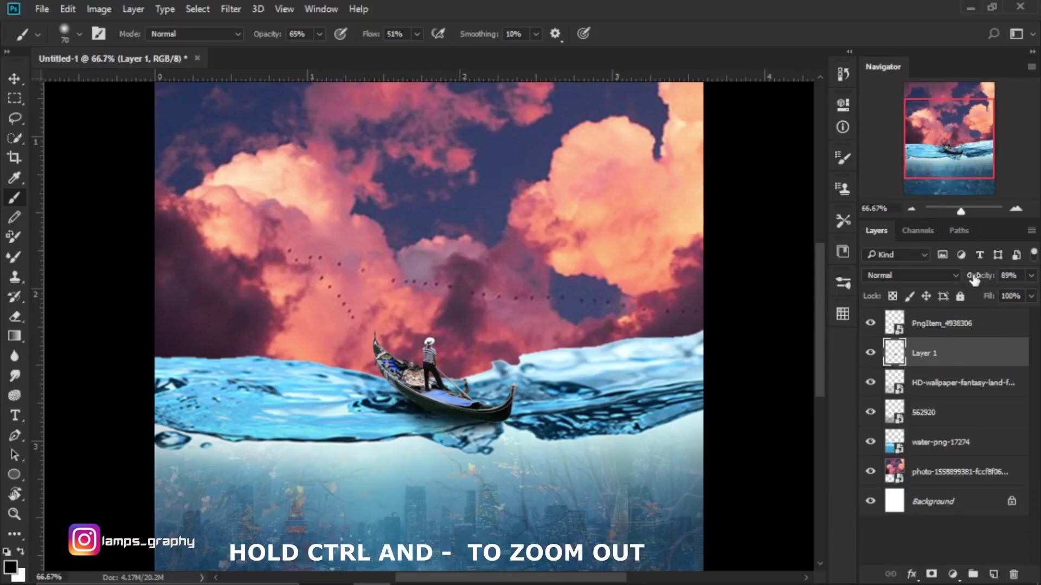
pyautogui.hotkey('ctrl', '-')
pyautogui.hotkey('ctrl', '-')
pyautogui.hotkey('ctrl', '-')
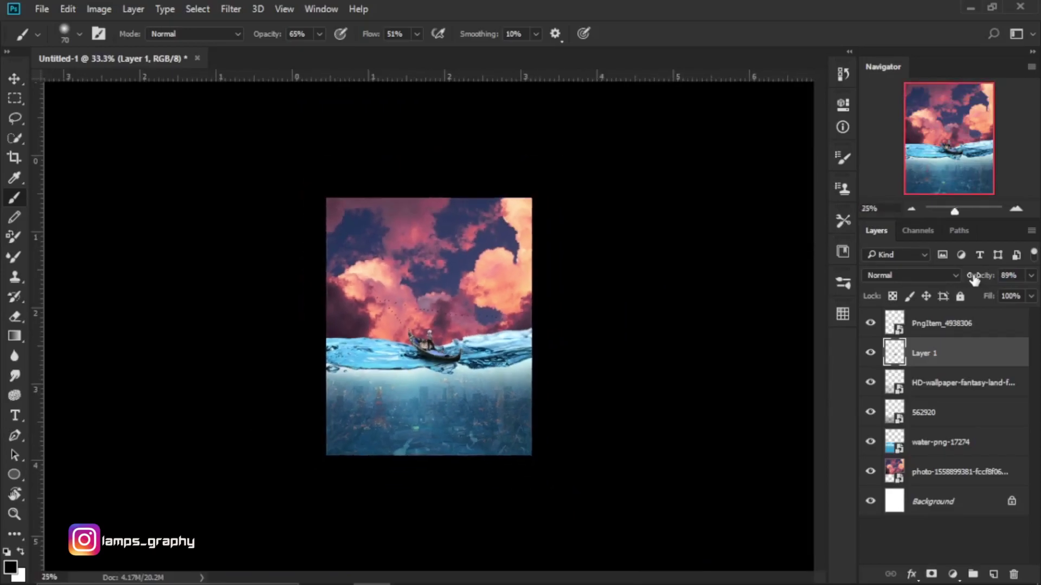
pyautogui.hotkey('ctrl', '+')
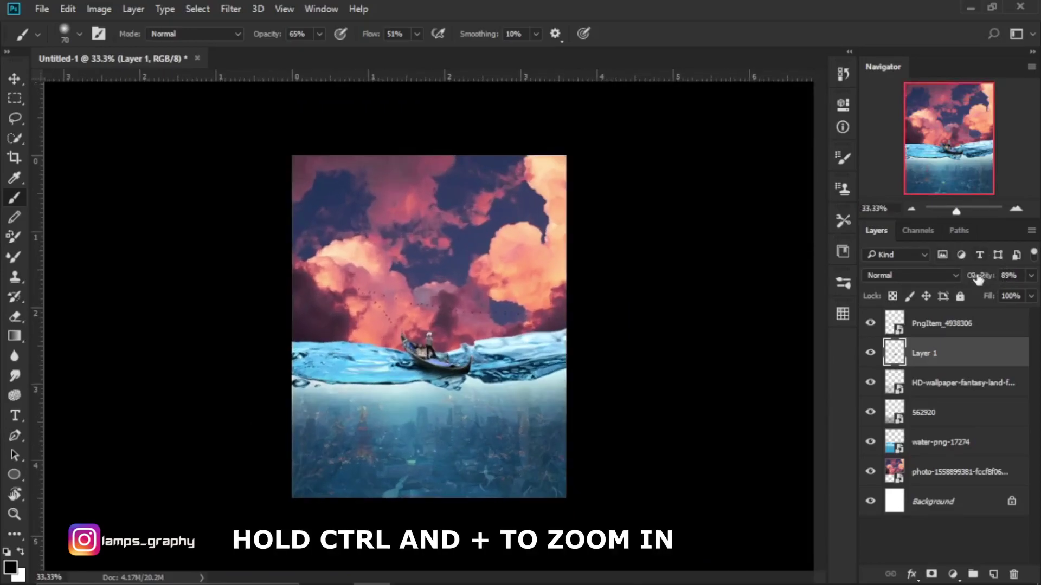
pyautogui.moveTo(991, 278); pyautogui.dragTo(965, 287)
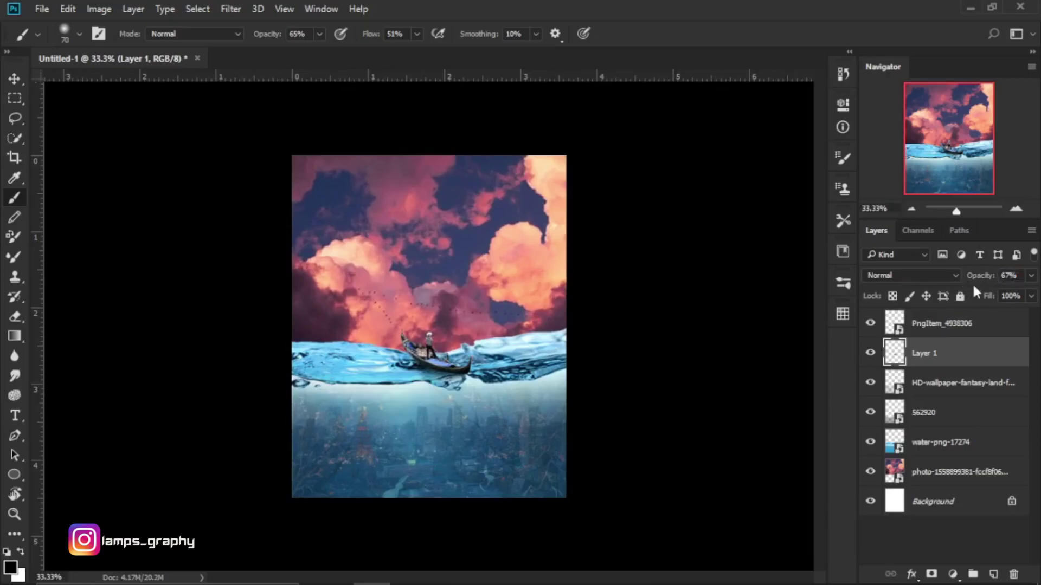
pyautogui.hotkey('ctrl', '+')
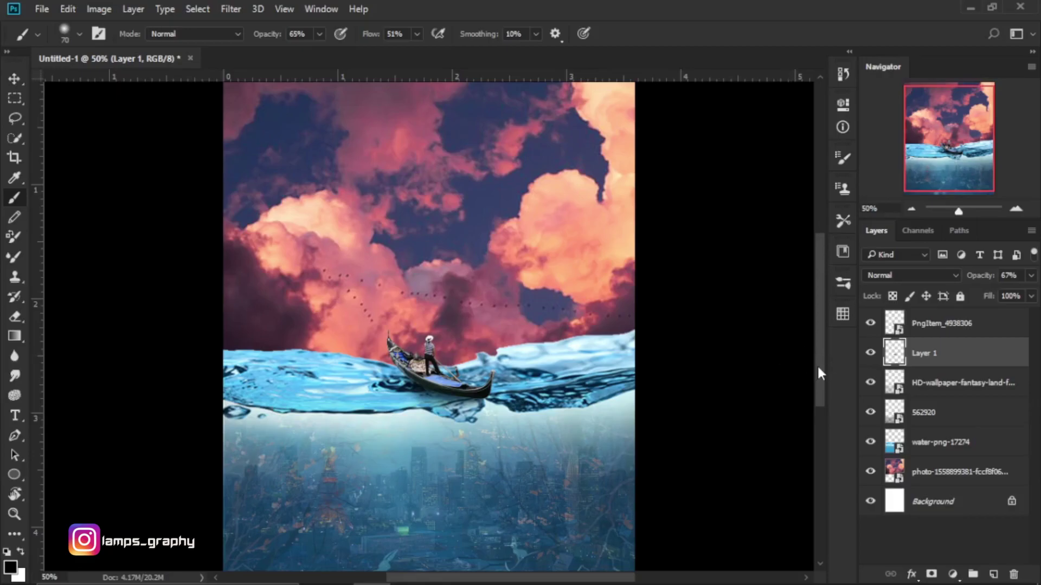
pyautogui.moveTo(817, 364); pyautogui.dragTo(815, 367)
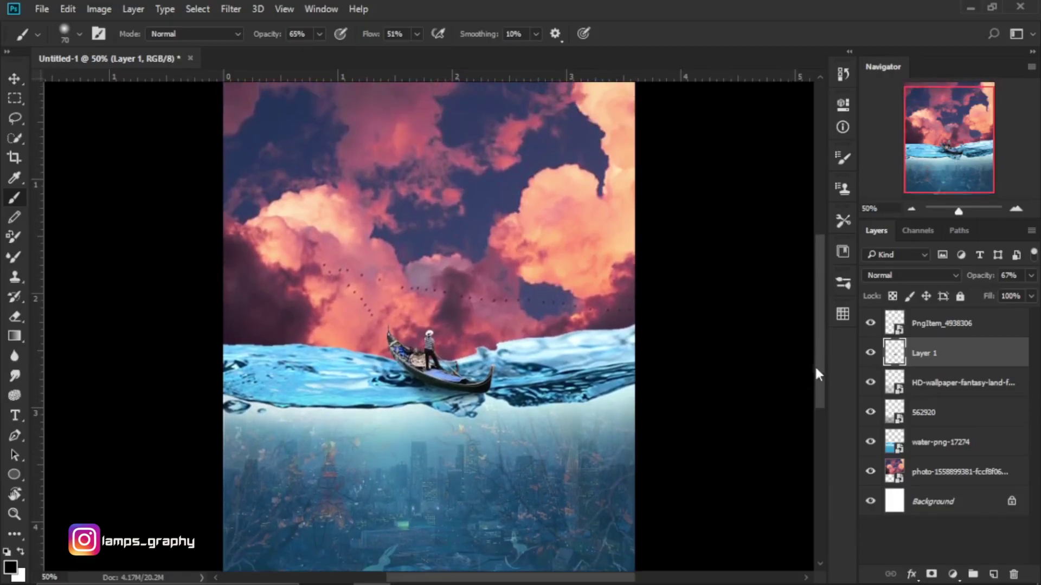
pyautogui.press('v')
pyautogui.click(553, 229)
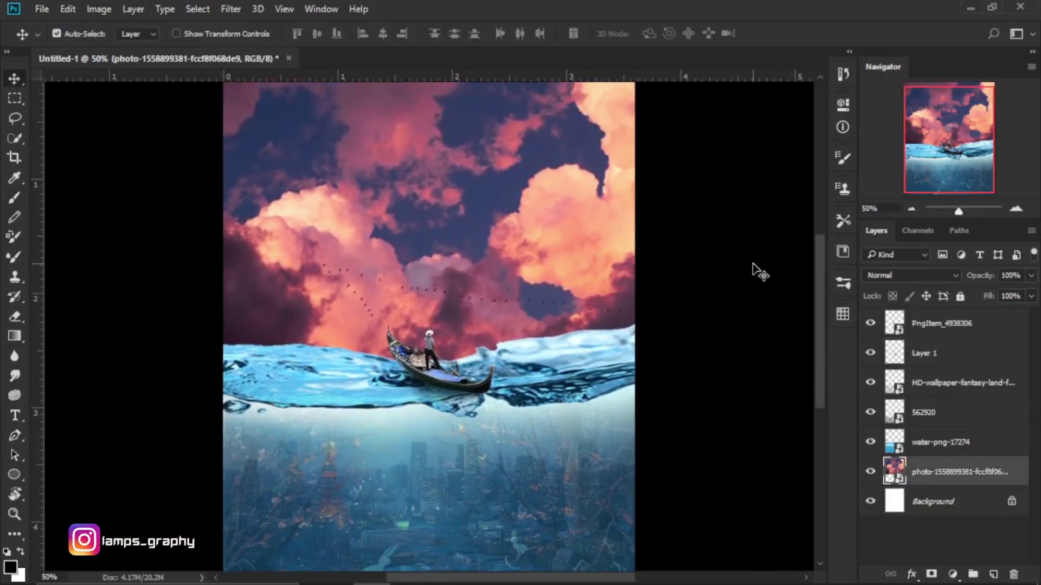
pyautogui.hotkey('ctrl', '-')
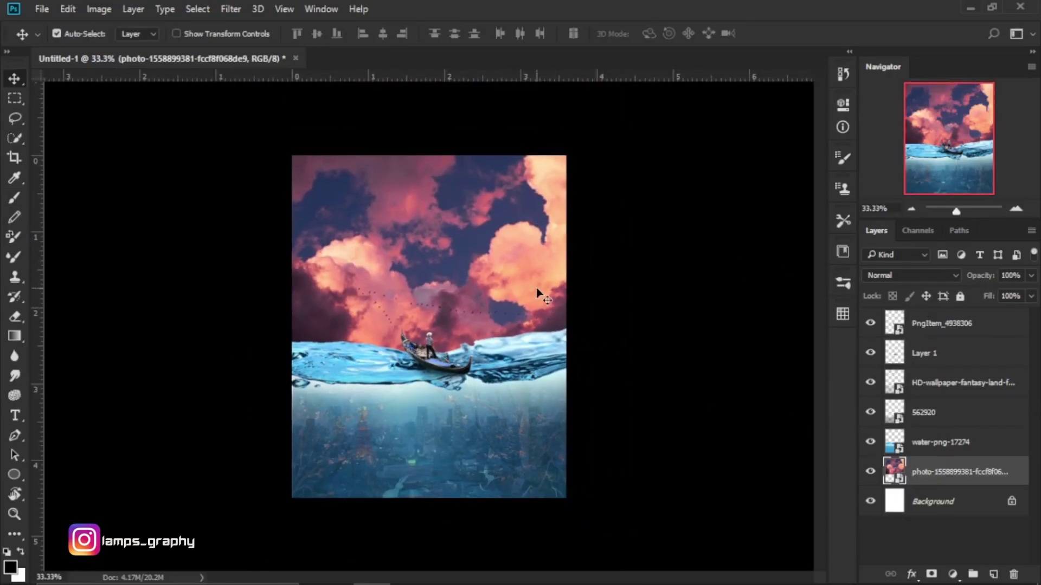
# - Add a Color Balance adjustment clipped to the sky photo with midtones +19, -24, -50
pyautogui.click(953, 575)
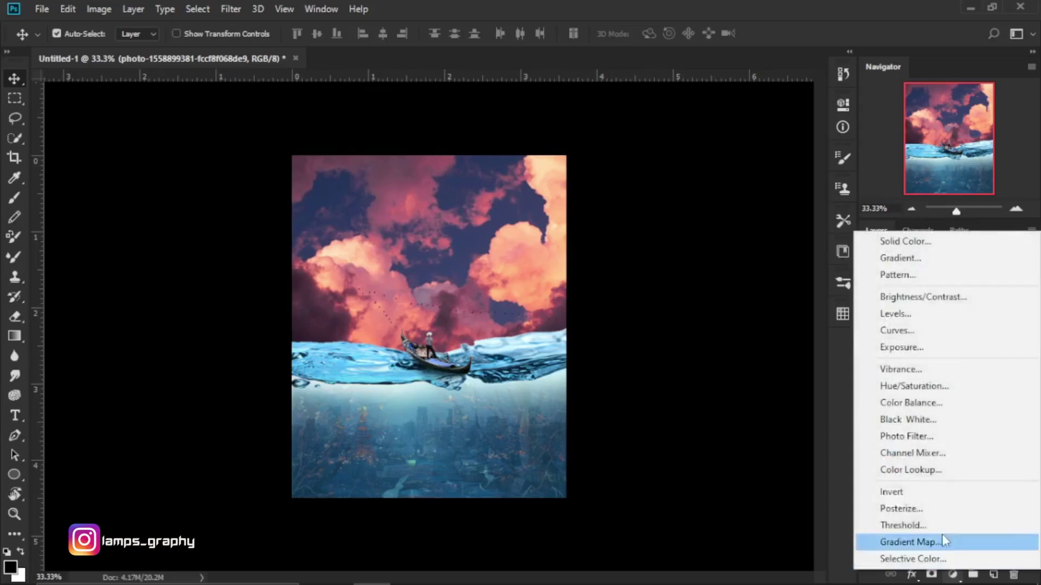
pyautogui.click(941, 404)
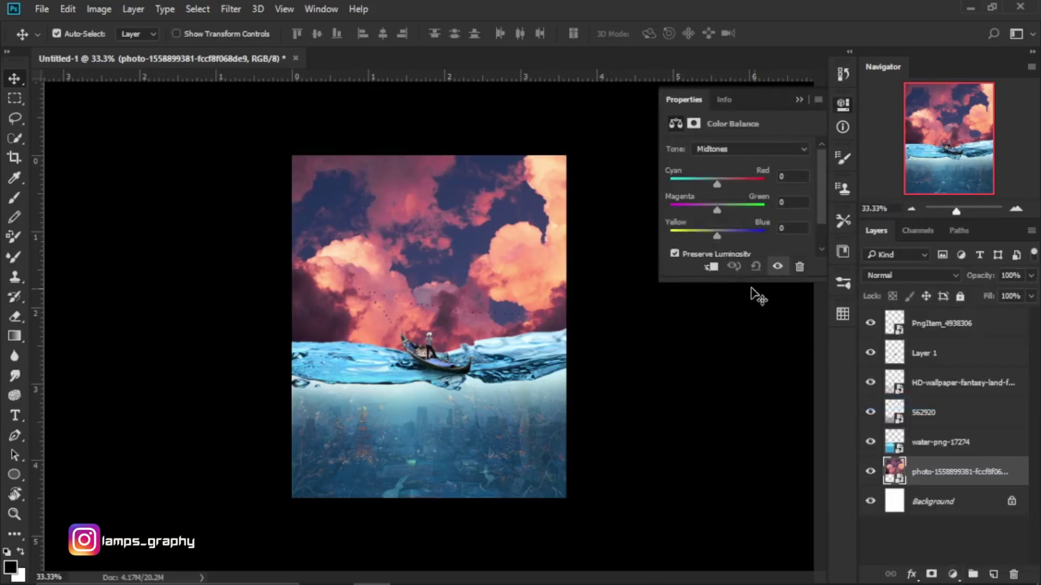
pyautogui.click(713, 268)
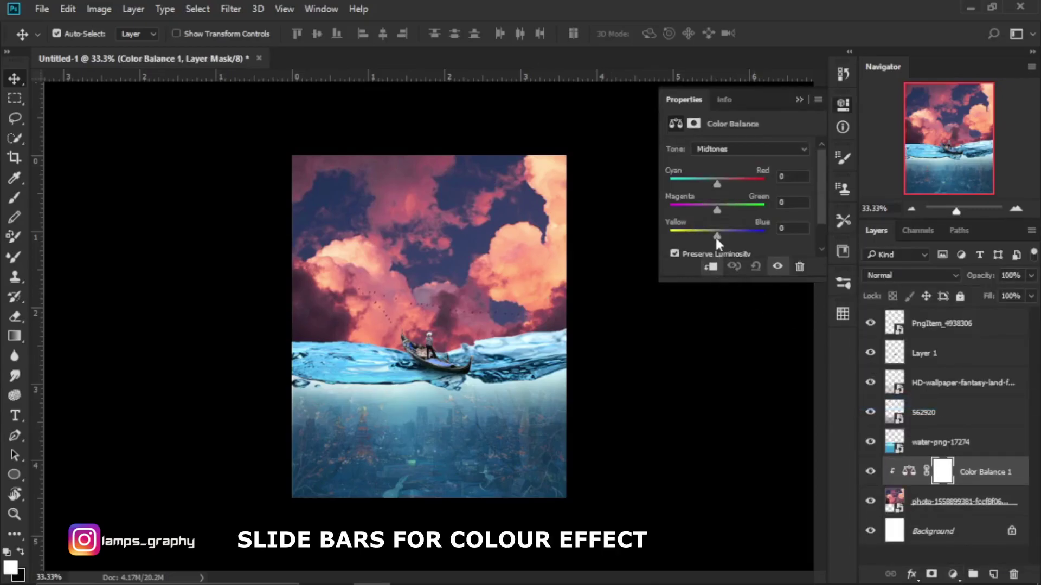
pyautogui.moveTo(717, 237)
pyautogui.mouseDown()
pyautogui.moveTo(693, 237)
pyautogui.moveTo(738, 210)
pyautogui.moveTo(704, 206)
pyautogui.moveTo(691, 183)
pyautogui.moveTo(726, 185)
pyautogui.mouseUp()
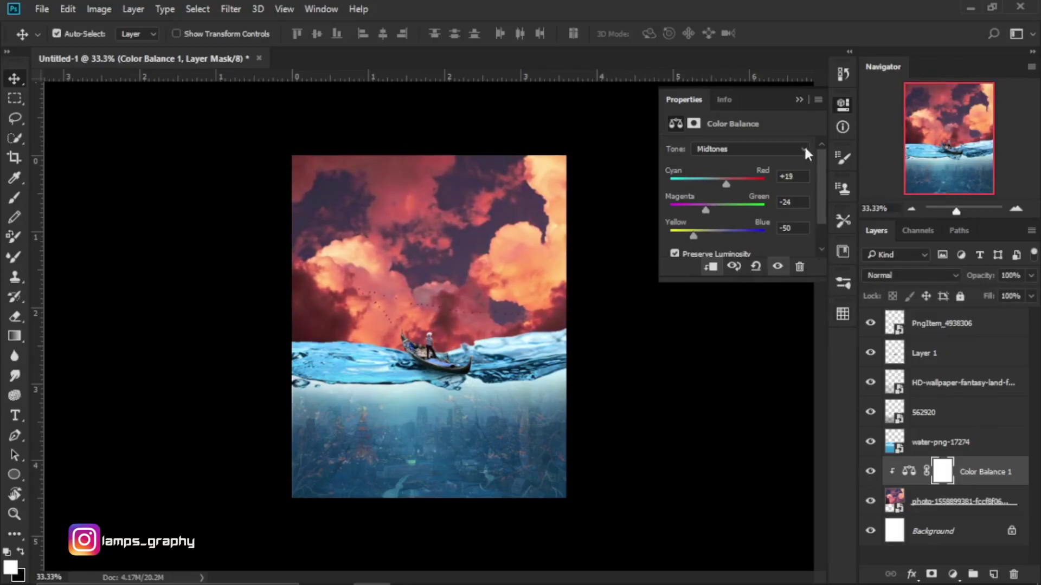
pyautogui.click(799, 101)
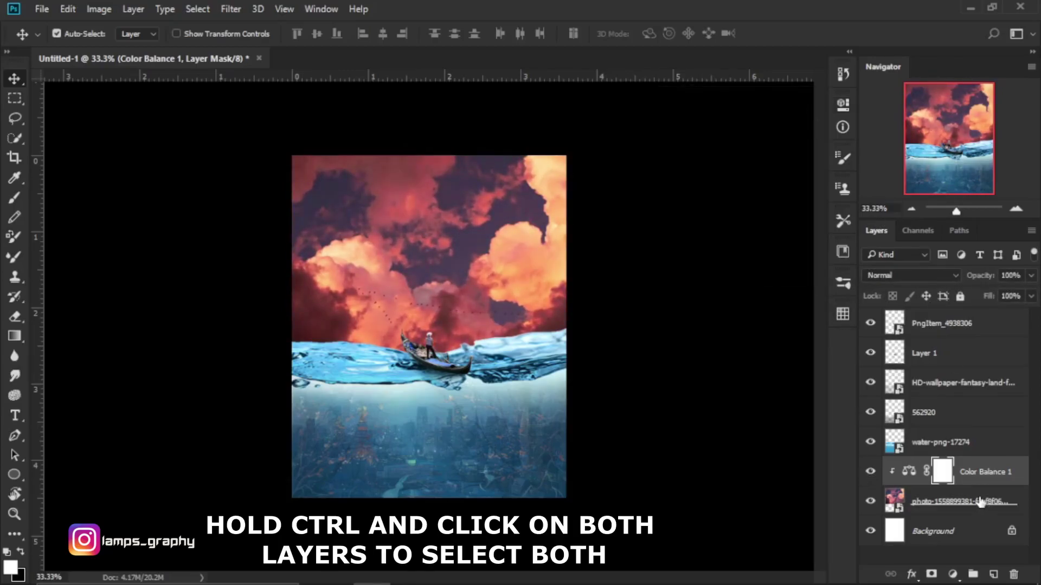
pyautogui.keyDown('ctrl'); pyautogui.click(966, 501); pyautogui.keyUp('ctrl')
# - Convert the sky photo and its Color Balance into one smart object, then check the 562920 city layer
pyautogui.rightClick(976, 502)
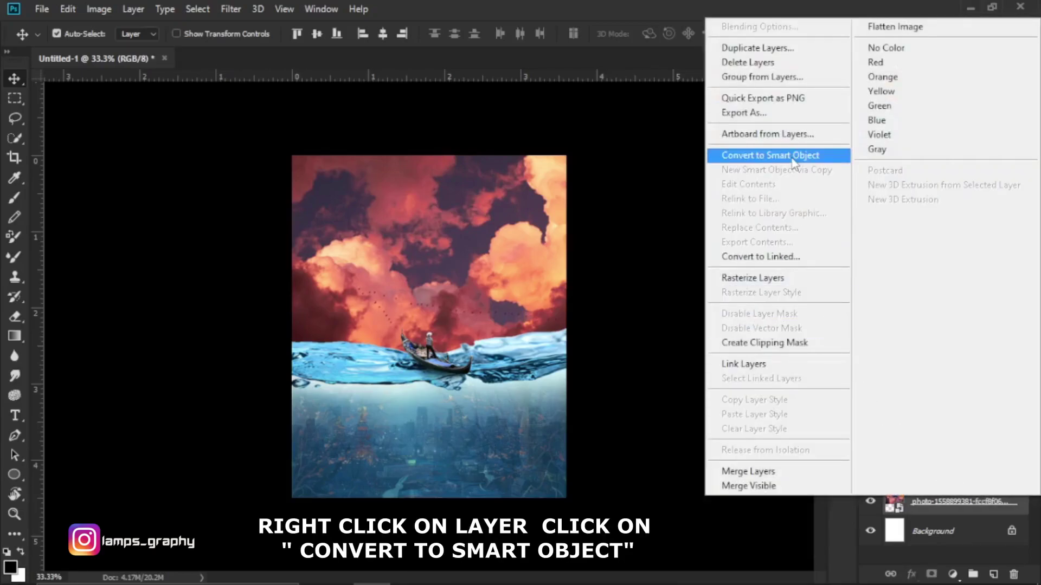
pyautogui.click(782, 157)
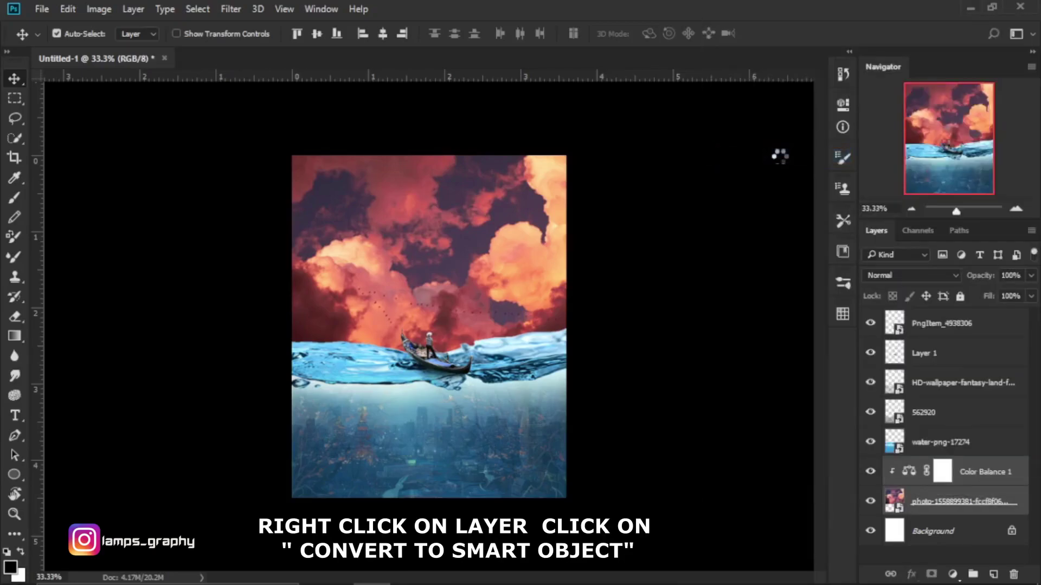
pyautogui.click(932, 449)
pyautogui.click(870, 412)
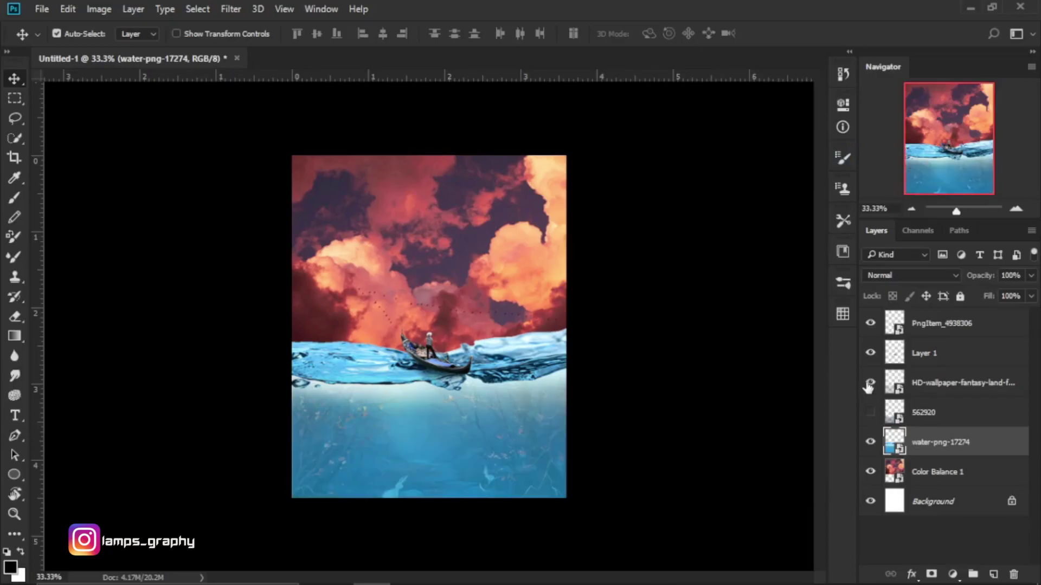
pyautogui.click(870, 382)
pyautogui.click(870, 412)
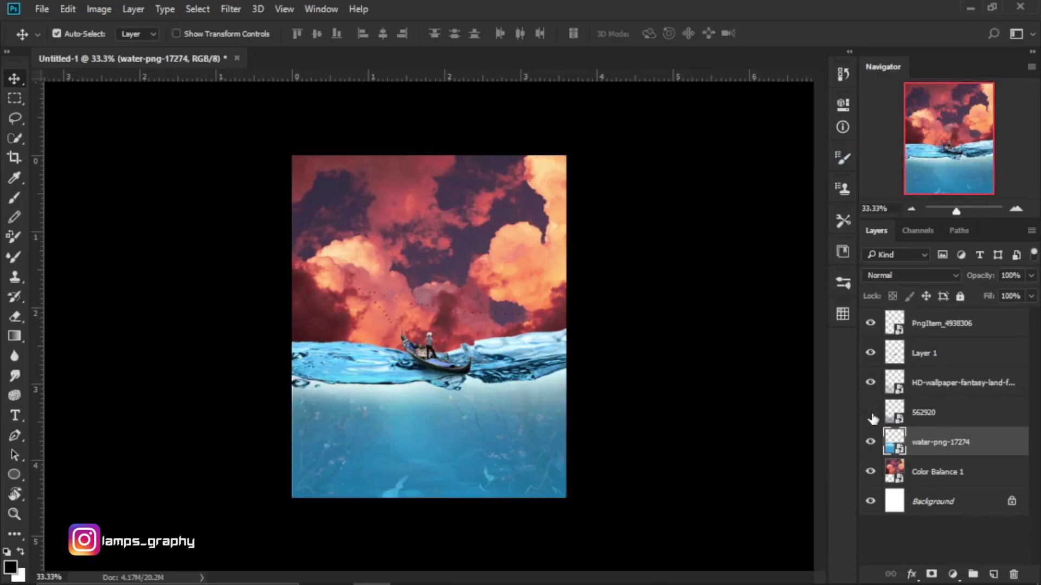
# - Combine the HD-wallpaper forest, 562920 city and water-png layers into one smart object
pyautogui.click(944, 384)
pyautogui.keyDown('ctrl'); pyautogui.click(946, 447); pyautogui.keyUp('ctrl')
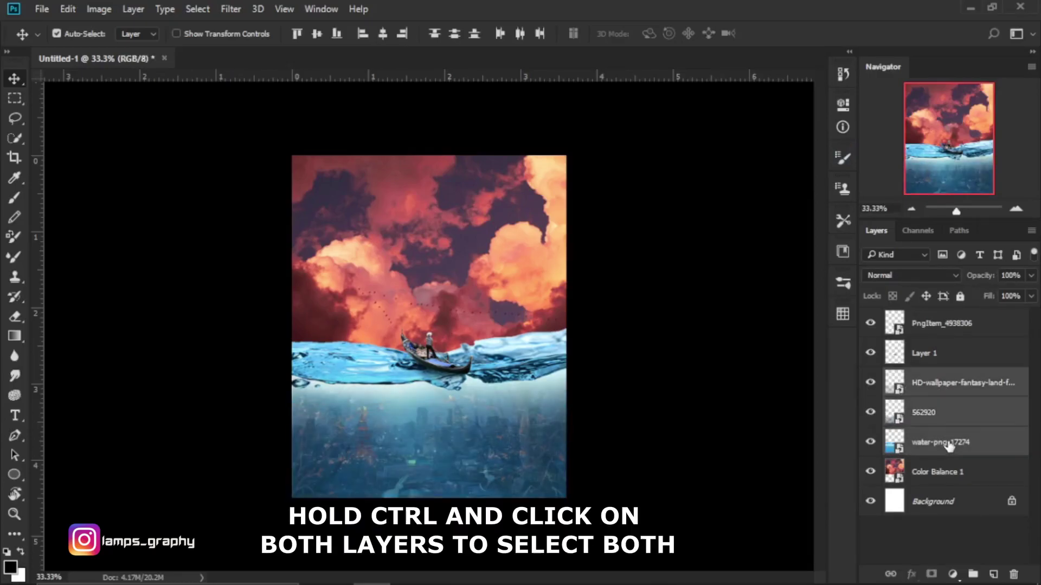
pyautogui.rightClick(947, 444)
pyautogui.click(699, 244)
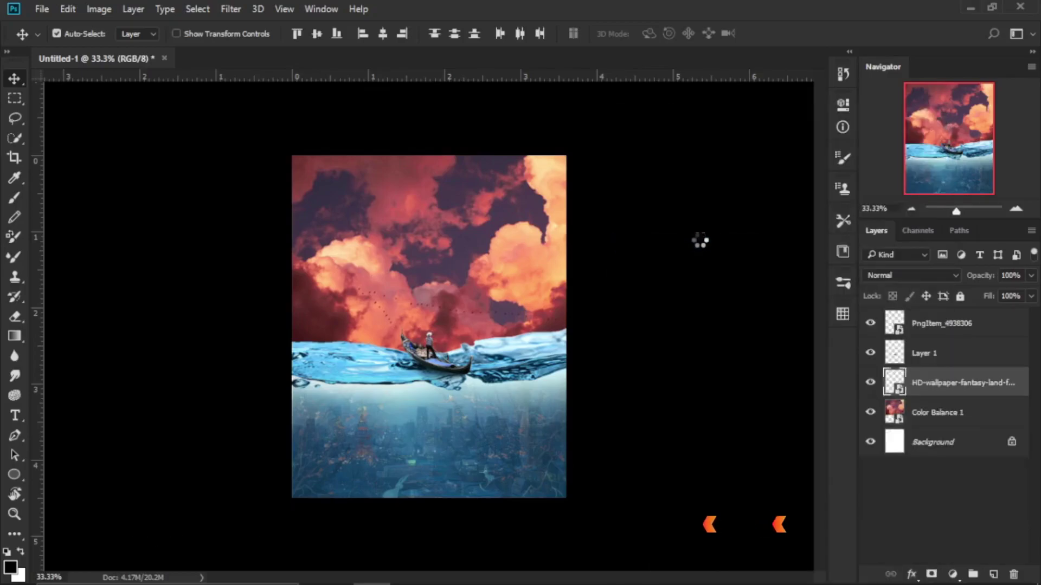
pyautogui.click(870, 383)
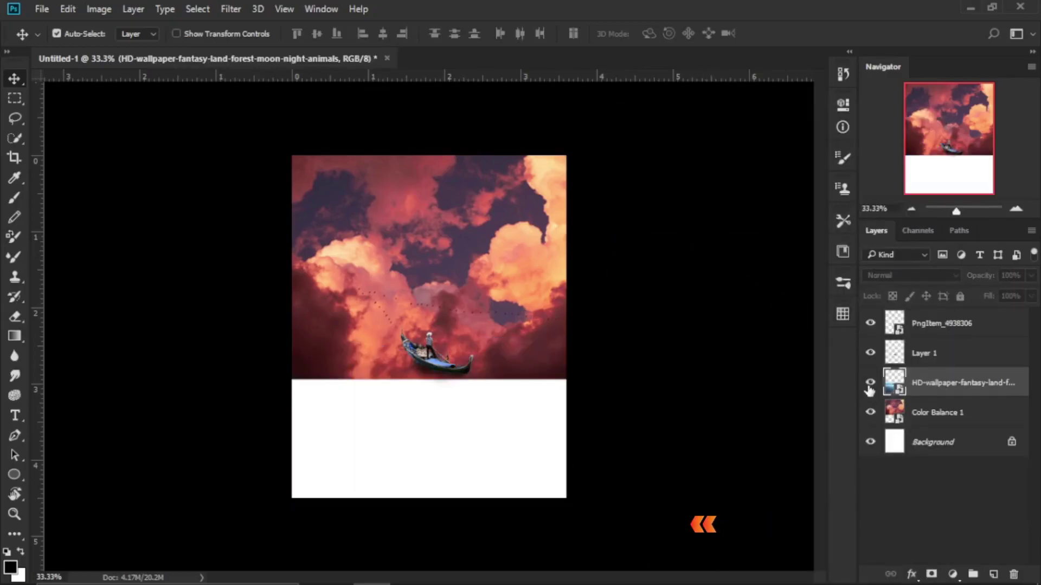
# - Tint the underwater scene with a 2Strip.look Color Lookup adjustment at about 79% opacity
pyautogui.click(952, 574)
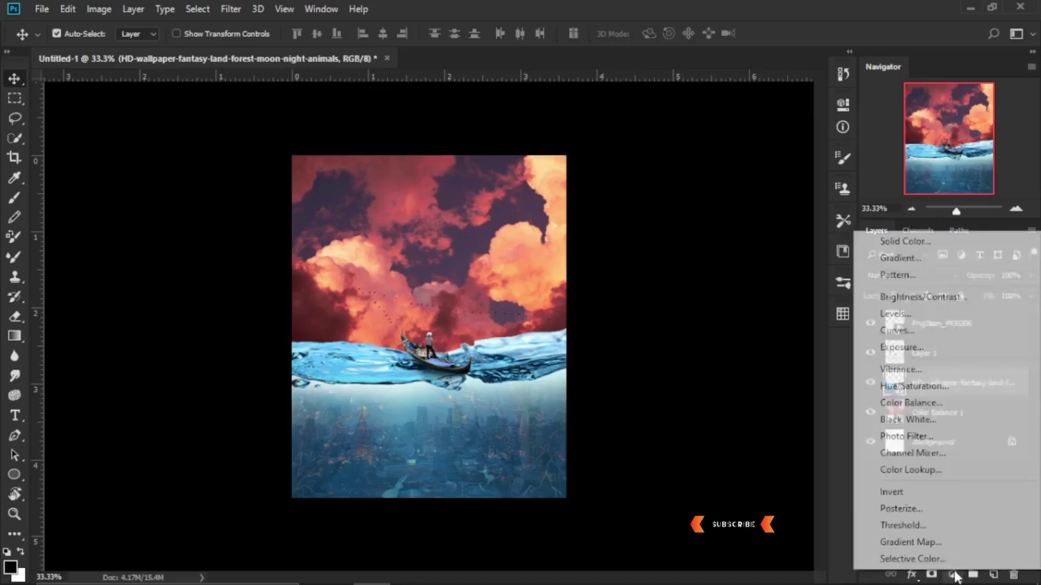
pyautogui.click(932, 472)
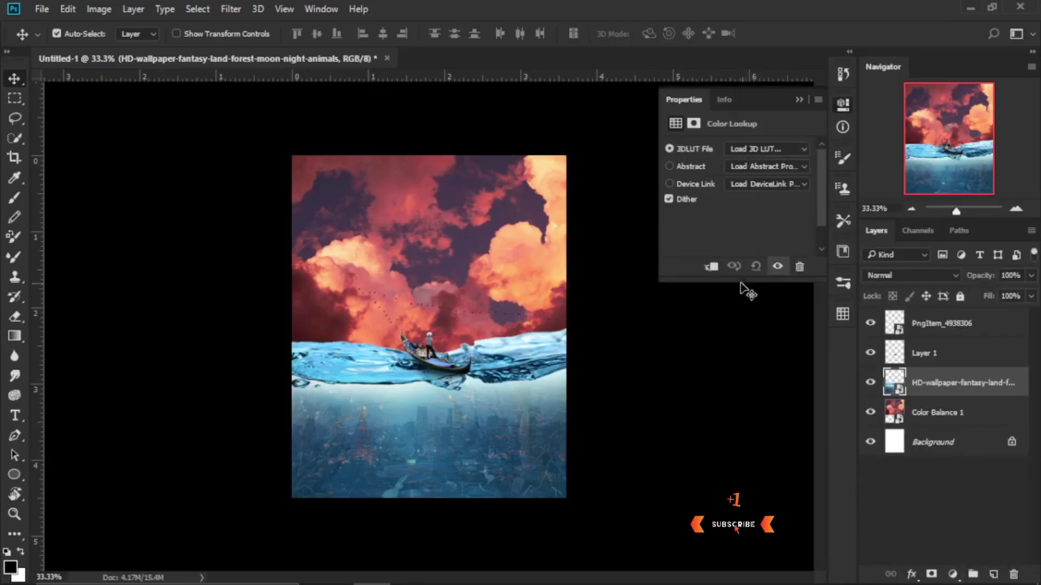
pyautogui.click(777, 147)
pyautogui.click(764, 208)
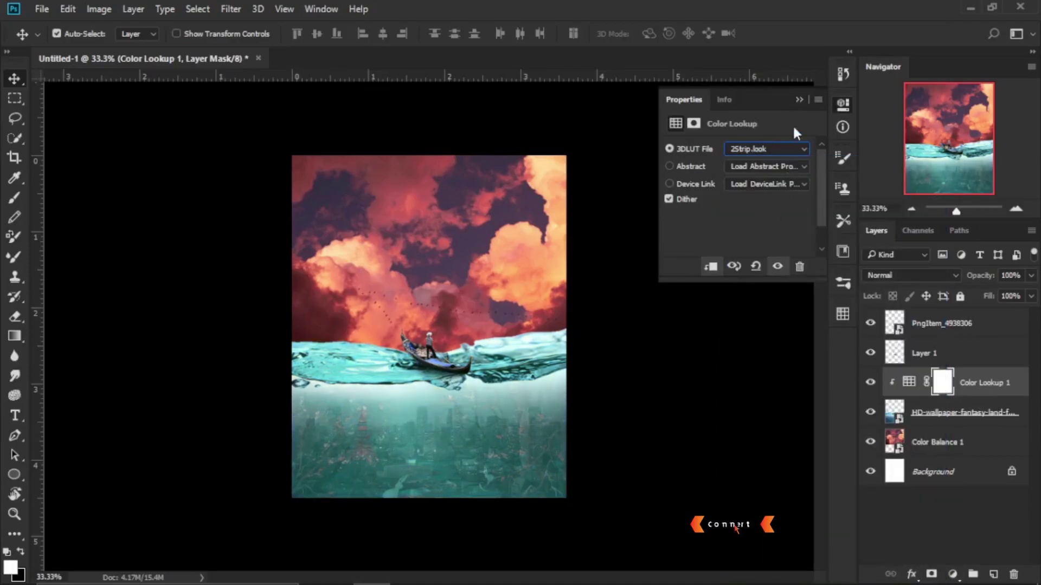
pyautogui.click(798, 99)
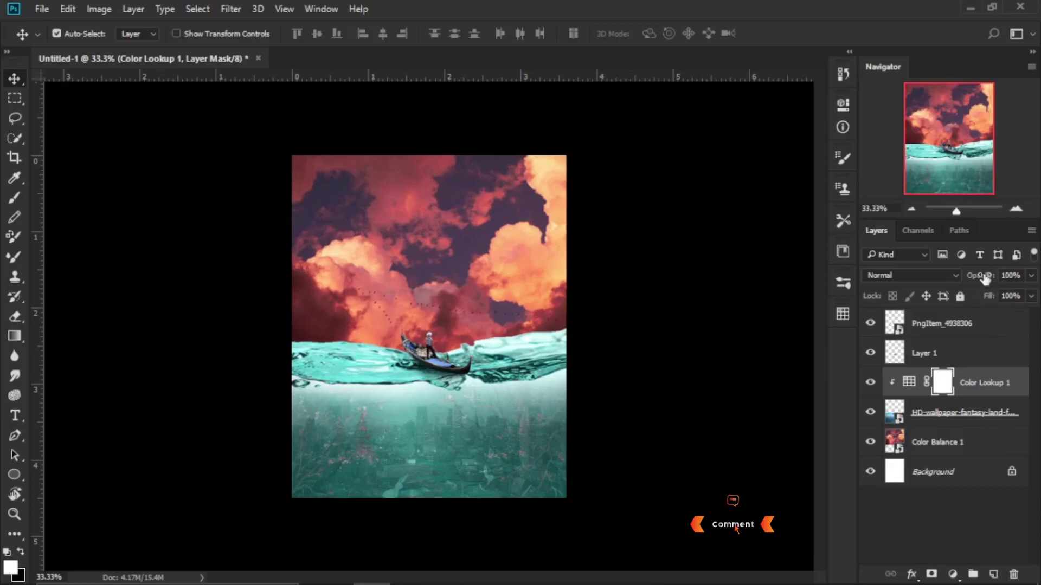
pyautogui.moveTo(985, 278)
pyautogui.mouseDown()
pyautogui.moveTo(958, 278)
pyautogui.moveTo(972, 278)
pyautogui.mouseUp()
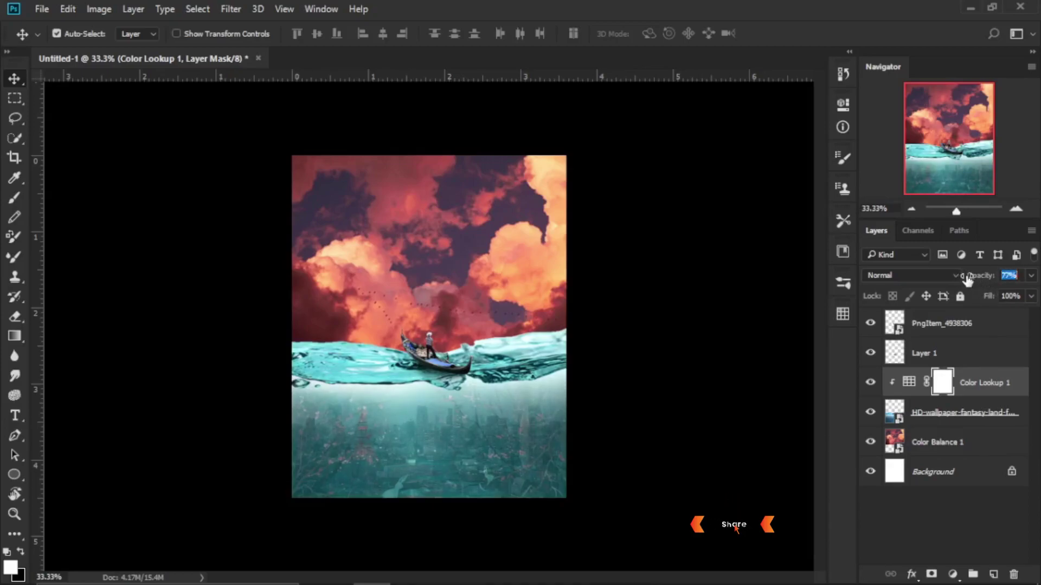
pyautogui.click(871, 383)
pyautogui.click(871, 382)
pyautogui.moveTo(983, 277); pyautogui.dragTo(991, 278)
pyautogui.click(982, 330)
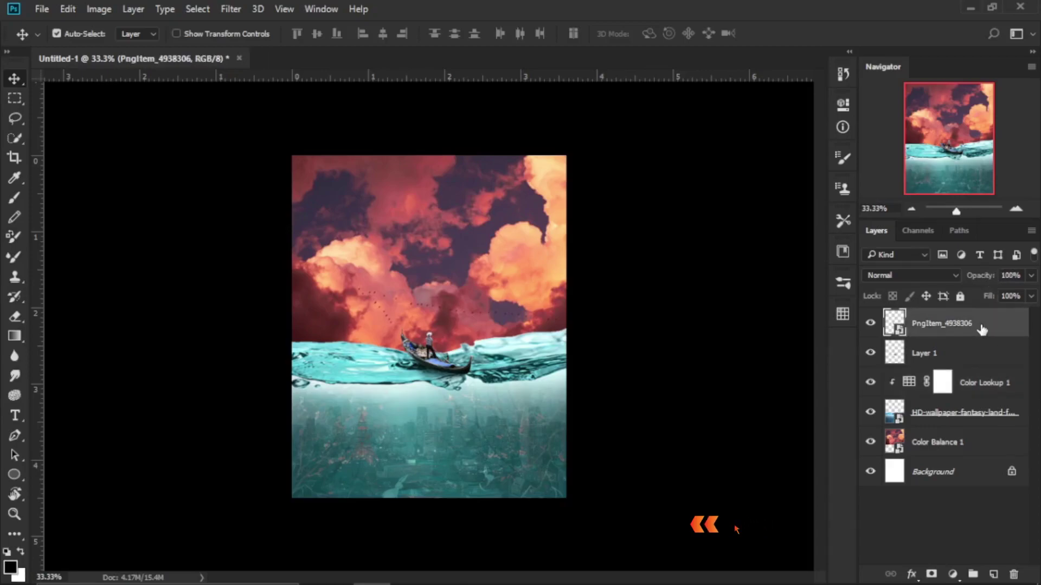
# - Stamp all visible layers into a new Layer 2 and launch Color Efex Pro 4 on it
pyautogui.press('b')
pyautogui.hotkey('ctrl', 'alt', 'shift', 'e')
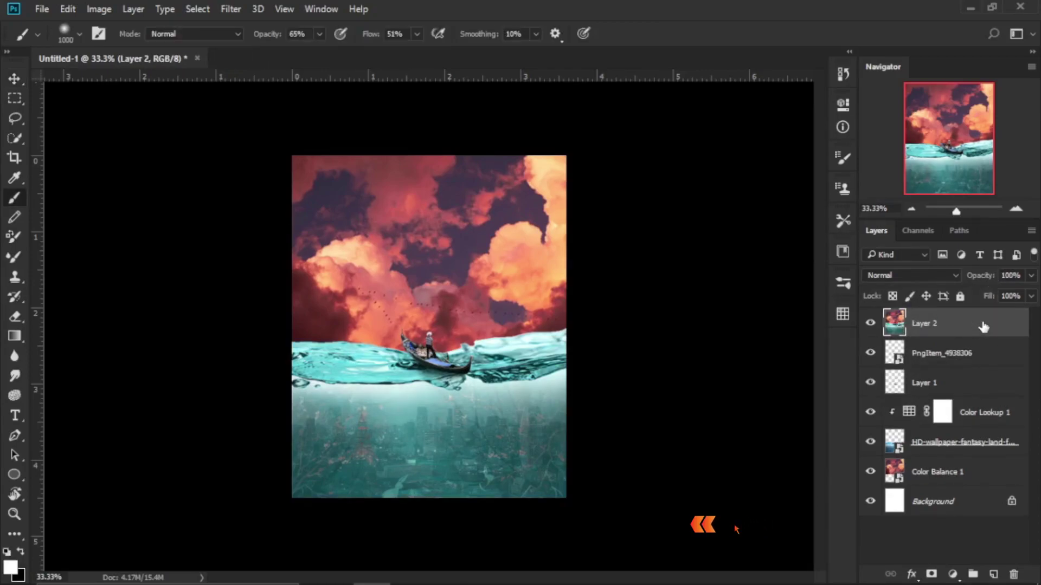
pyautogui.click(230, 9)
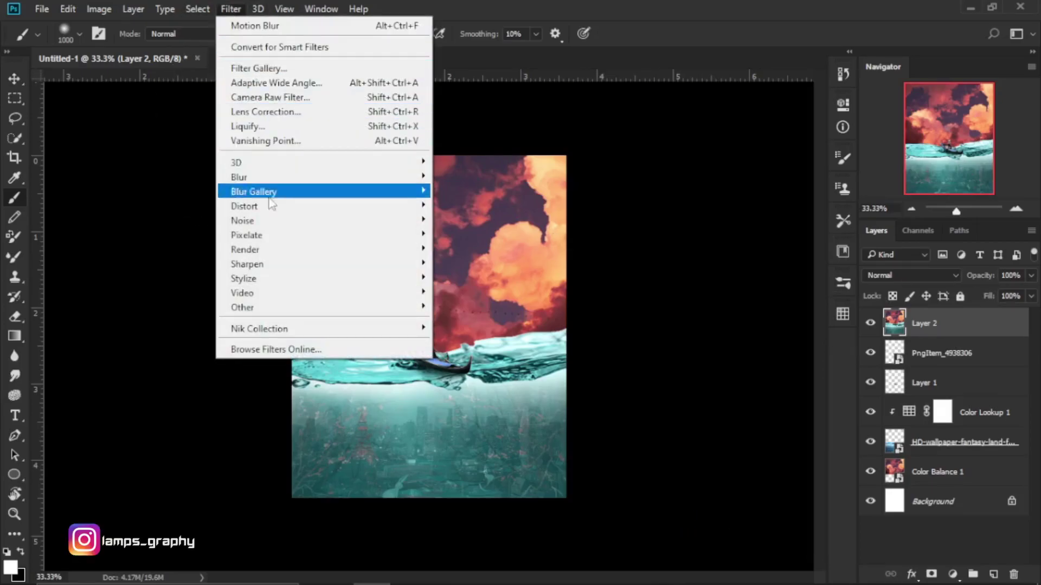
pyautogui.moveTo(258, 329)
pyautogui.click(472, 342)
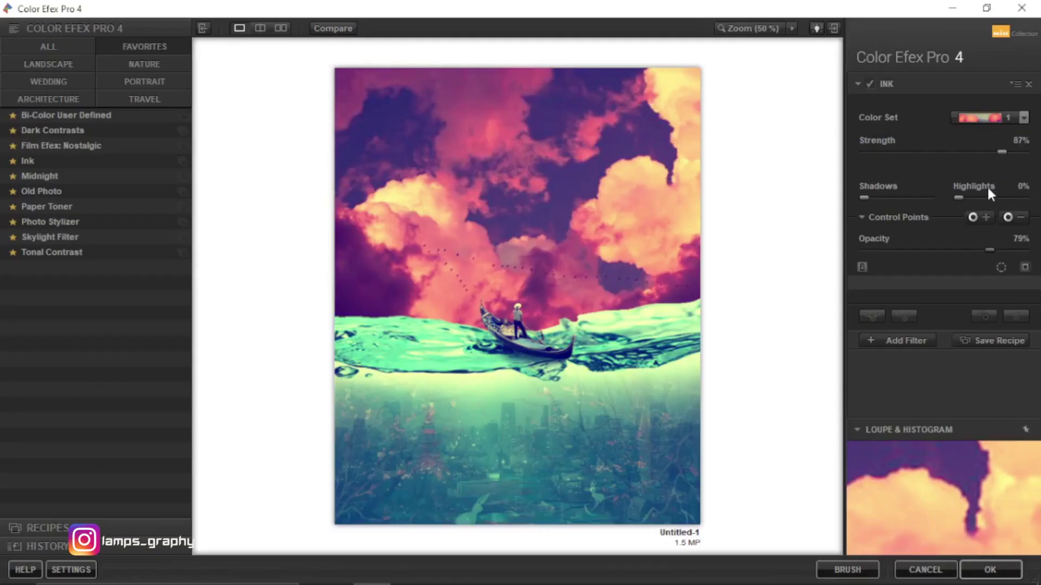
# - Raise the Ink filter's highlights and shadows, adjust its strength, and apply it
pyautogui.moveTo(958, 198); pyautogui.dragTo(974, 197)
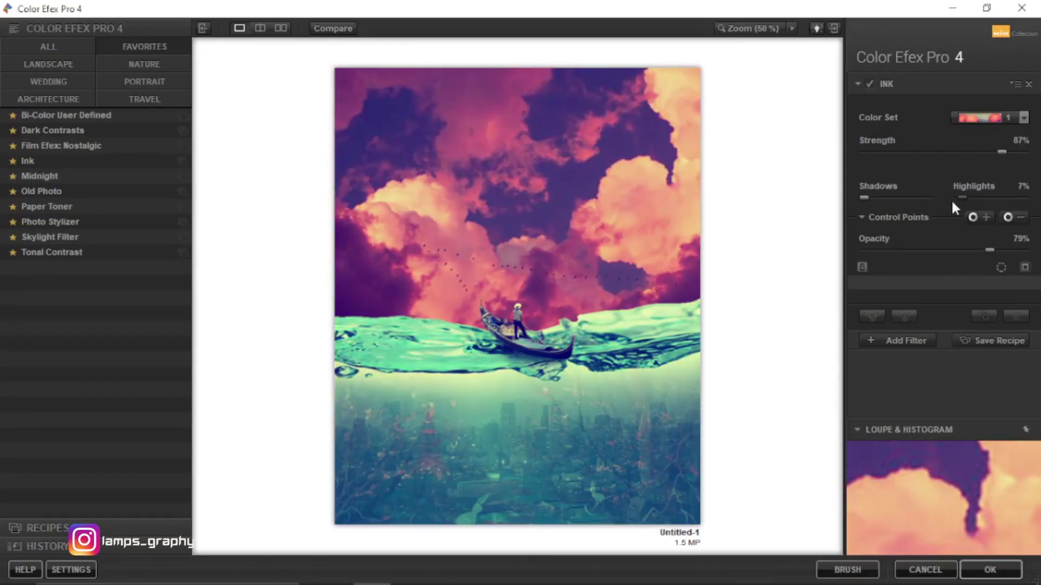
pyautogui.moveTo(900, 199); pyautogui.dragTo(890, 198)
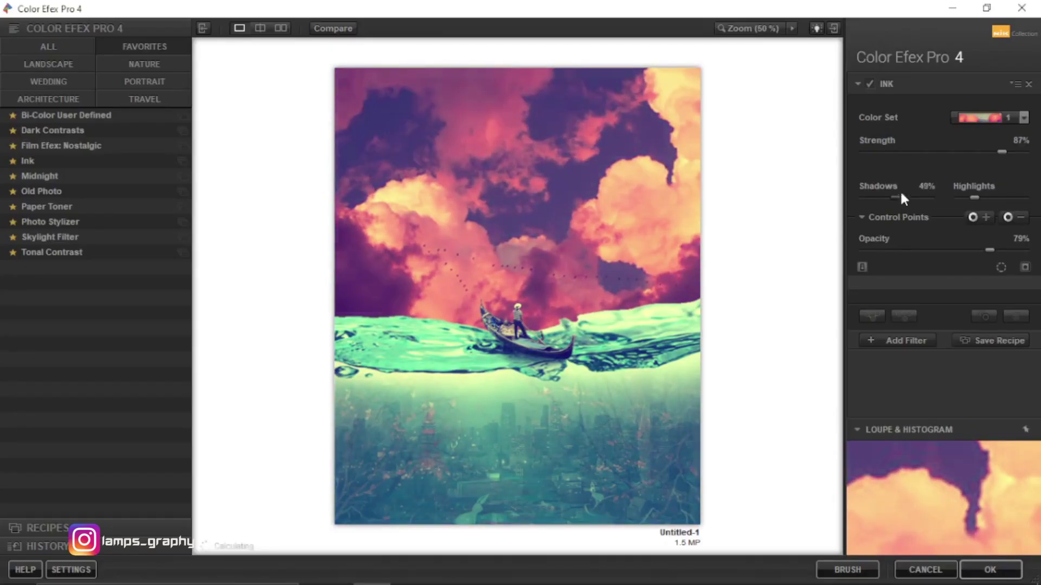
pyautogui.moveTo(1002, 152); pyautogui.dragTo(968, 152)
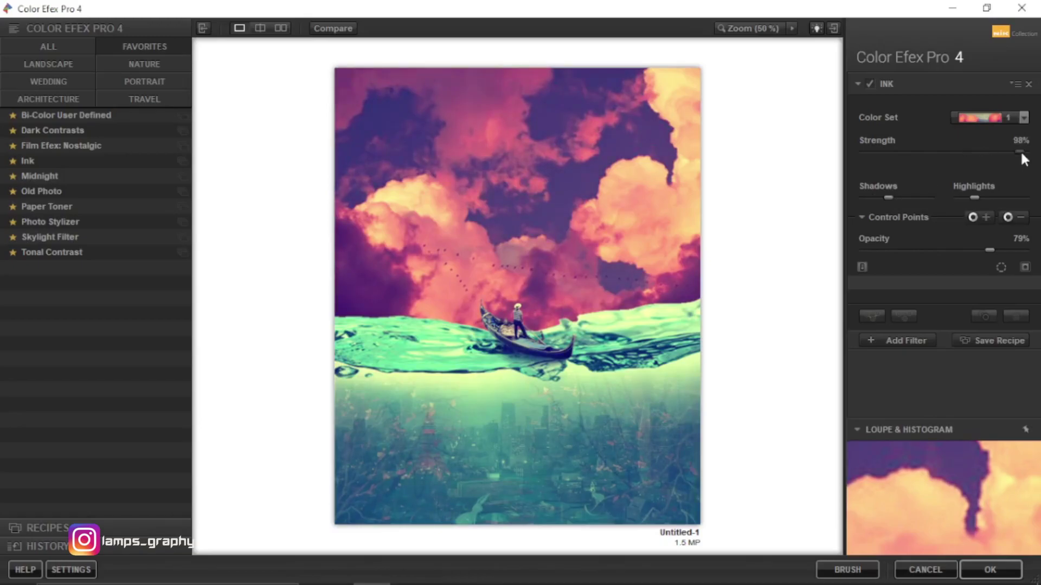
pyautogui.click(994, 567)
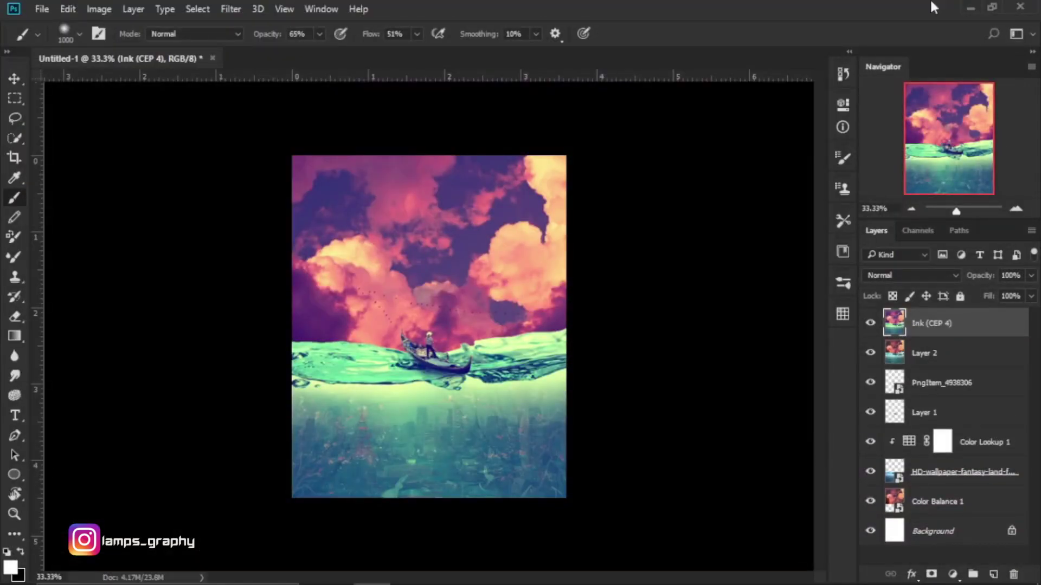
pyautogui.click(871, 324)
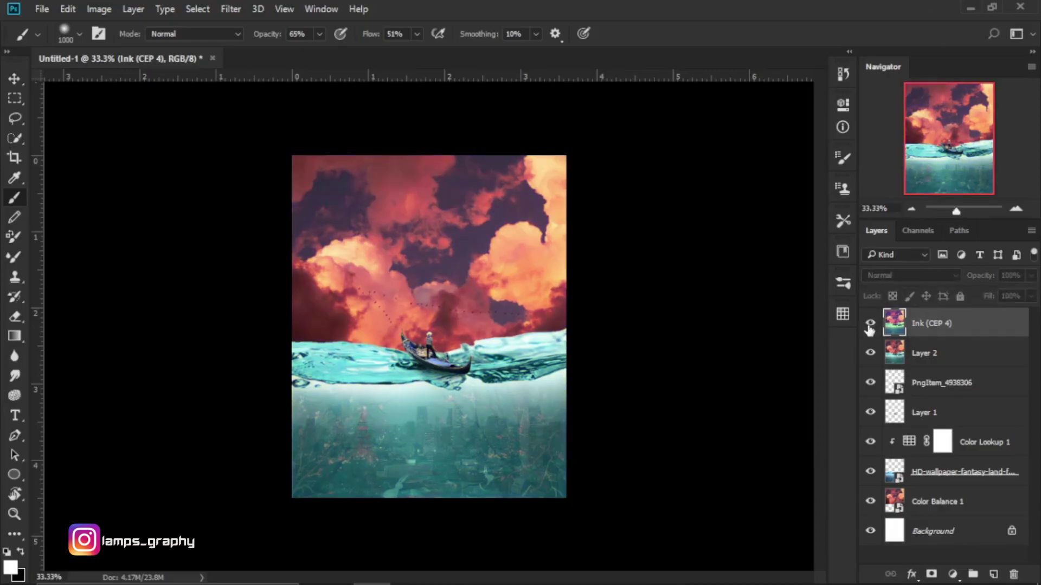
pyautogui.click(870, 324)
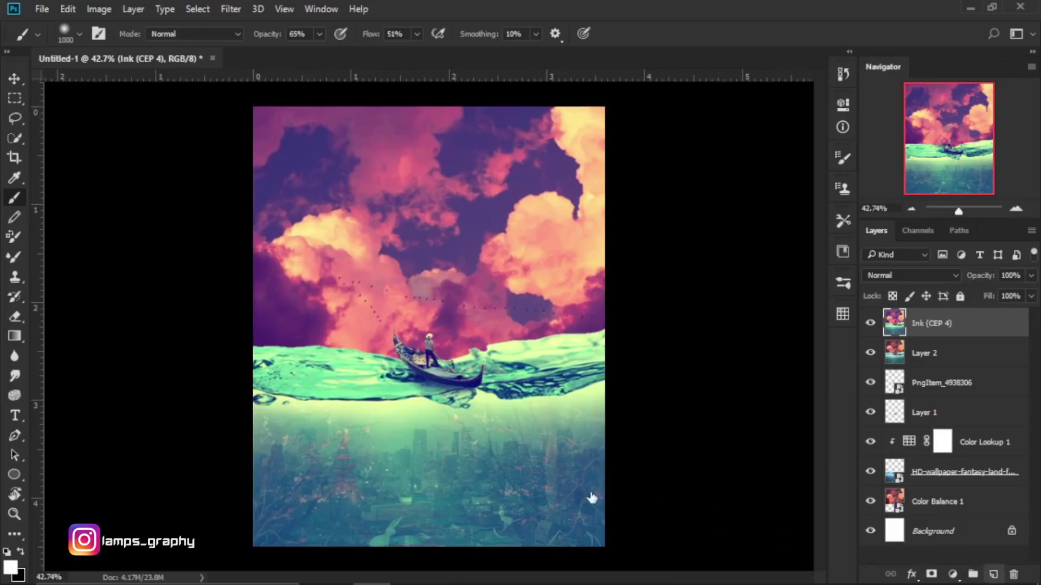
# - Paint soft white haze on a new layer over the upper clouds and lower underwater area
pyautogui.hotkey('ctrl', 'shift', 'alt', 'n')
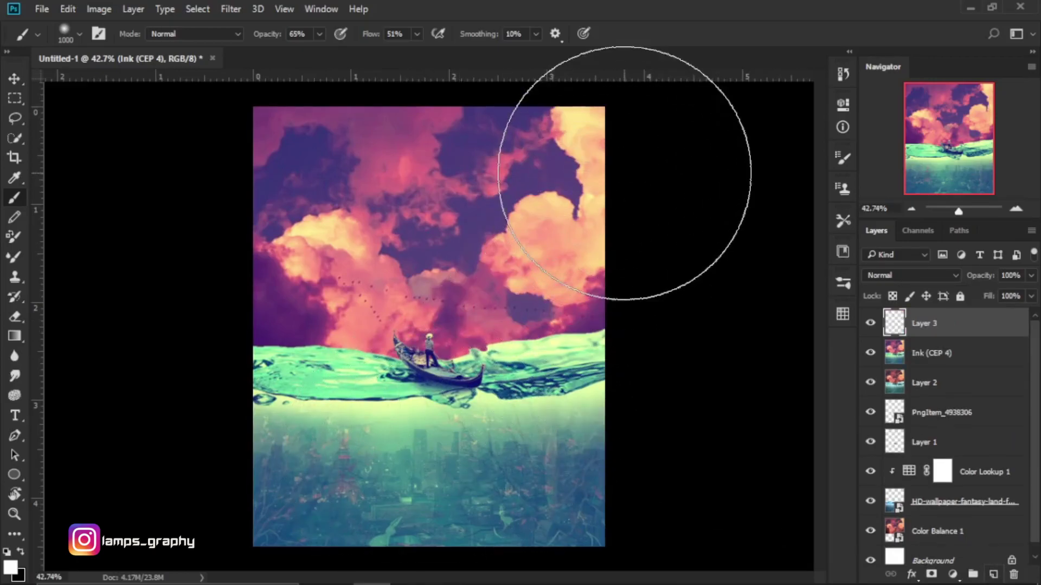
pyautogui.moveTo(624, 172); pyautogui.dragTo(651, 186)
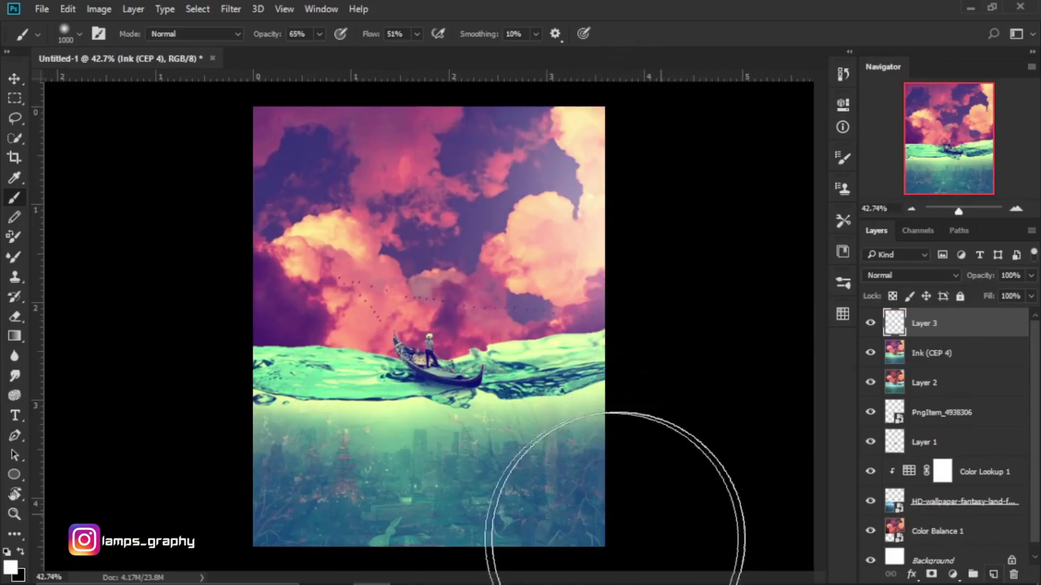
pyautogui.press('[')
pyautogui.press('[')
pyautogui.press('[')
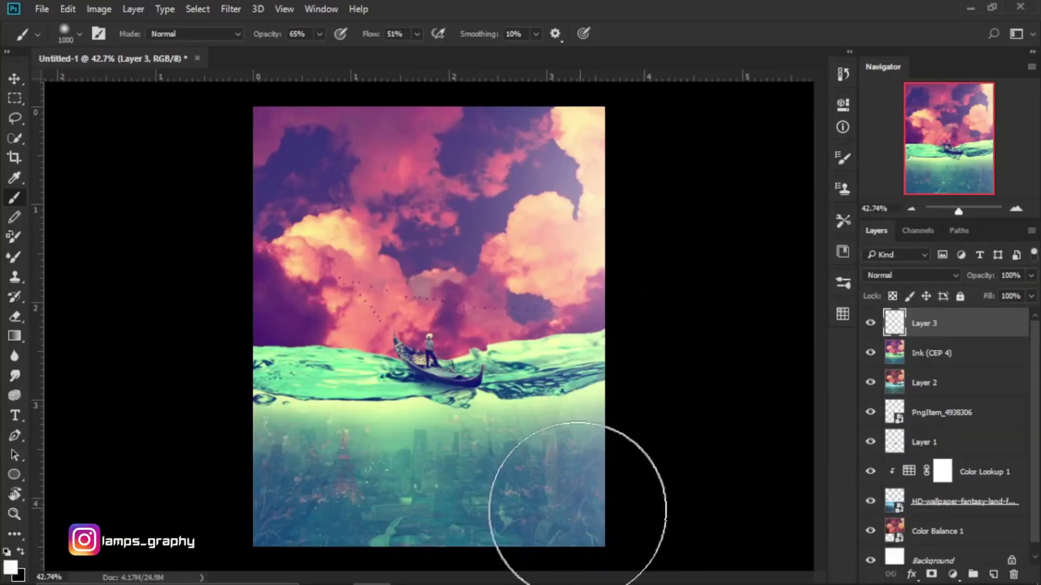
pyautogui.press('[')
pyautogui.press('[')
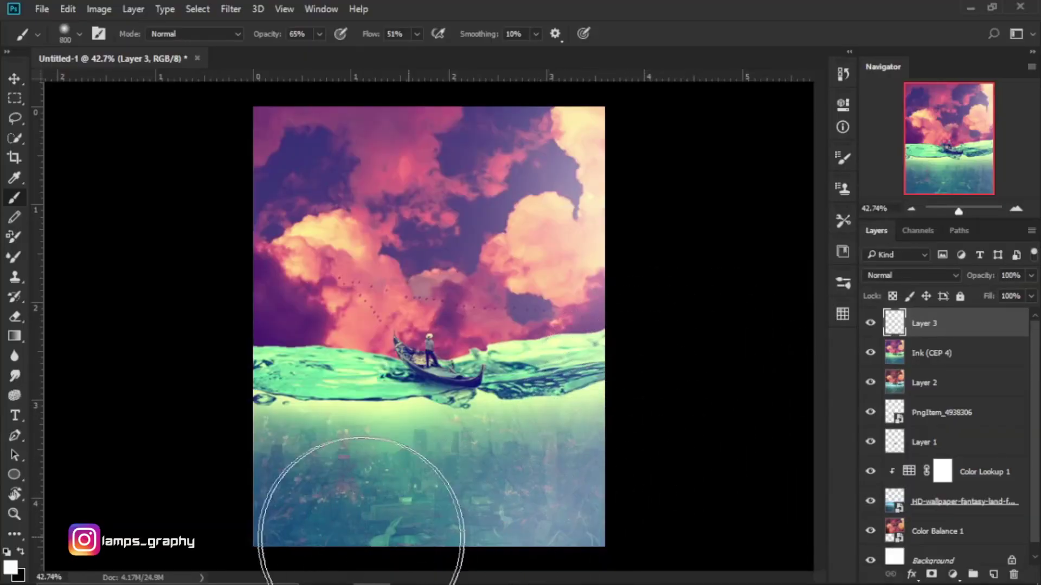
pyautogui.moveTo(361, 540); pyautogui.dragTo(210, 500)
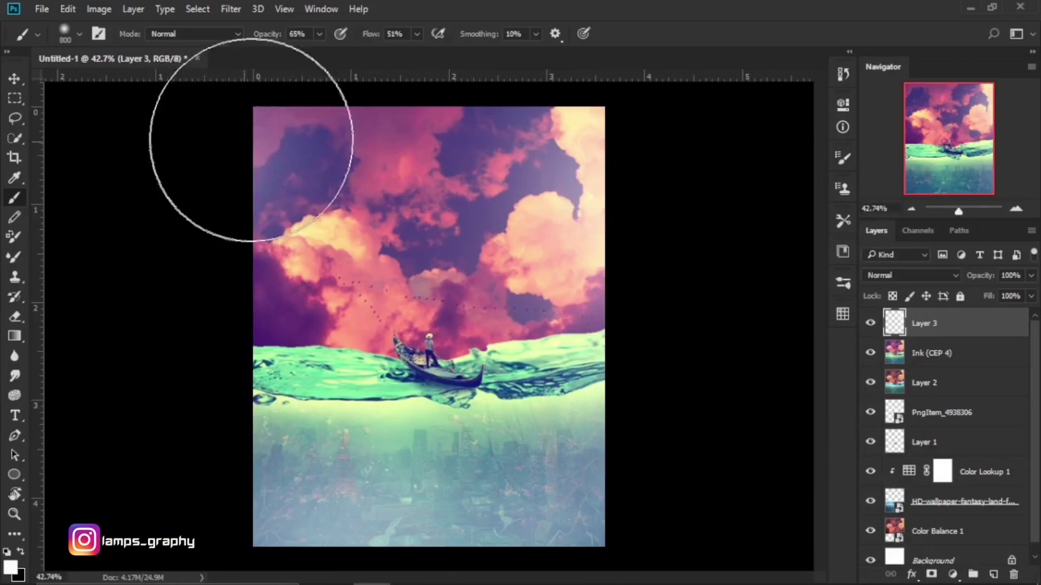
pyautogui.press(']')
pyautogui.press(']')
pyautogui.moveTo(256, 135); pyautogui.dragTo(187, 265)
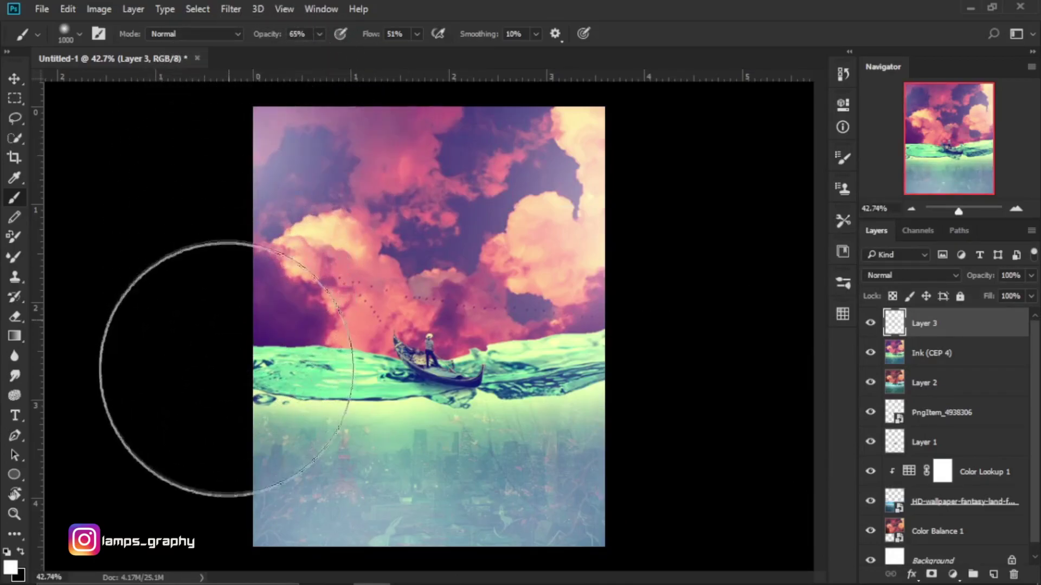
pyautogui.moveTo(226, 369); pyautogui.dragTo(385, 81)
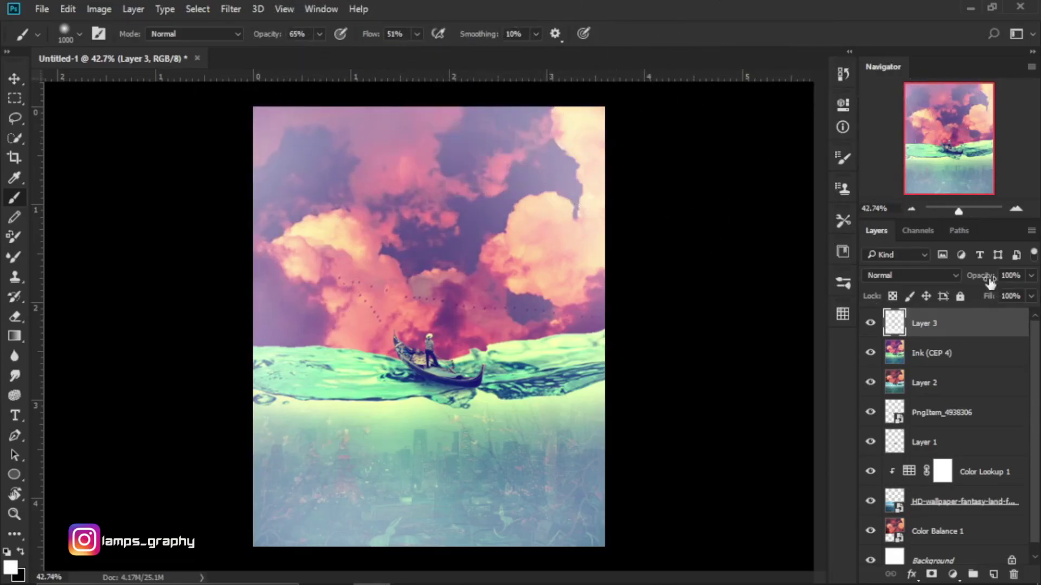
# - Lower the haze layer's opacity to 51% and toggle it to compare
pyautogui.moveTo(990, 282); pyautogui.dragTo(944, 281)
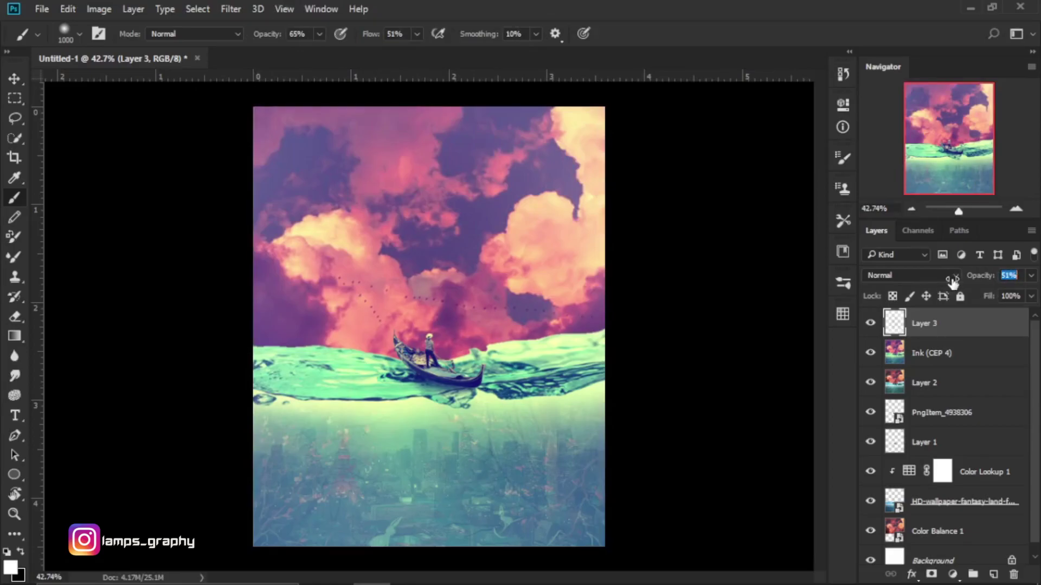
pyautogui.click(870, 324)
pyautogui.click(869, 324)
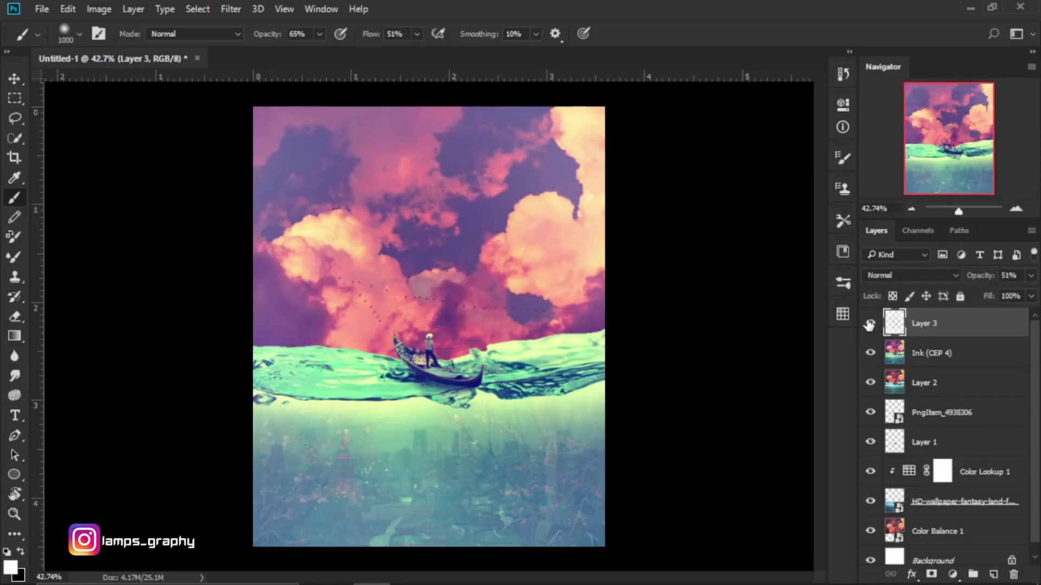